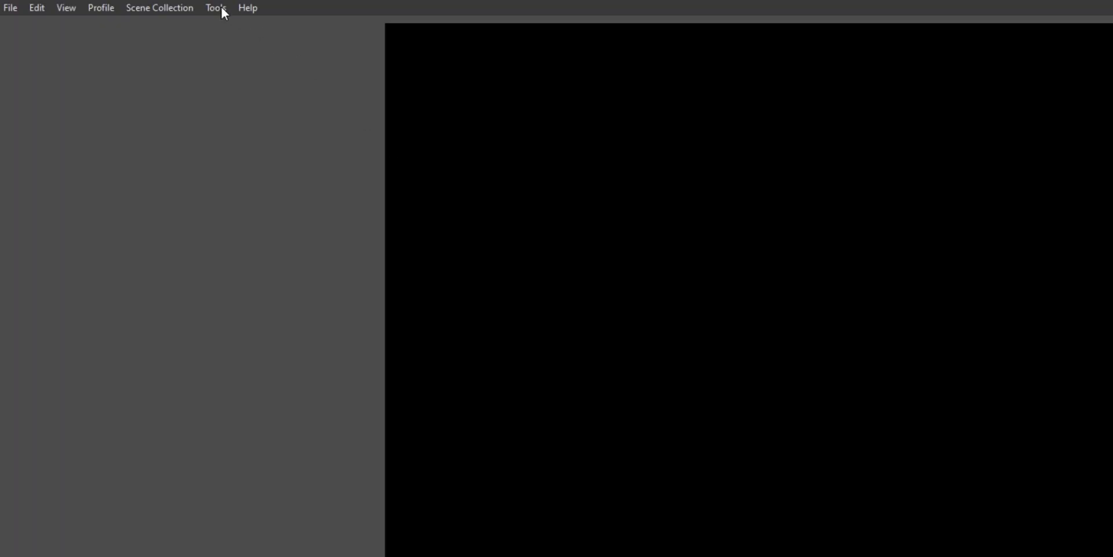
Install the free Chroma overlay from OWN3D Pro and preview its Starting Soon and Just Chatting scenes.
{"action": "left_click", "coordinate": [223, 10]}
{"action": "left_click", "coordinate": [238, 168]}
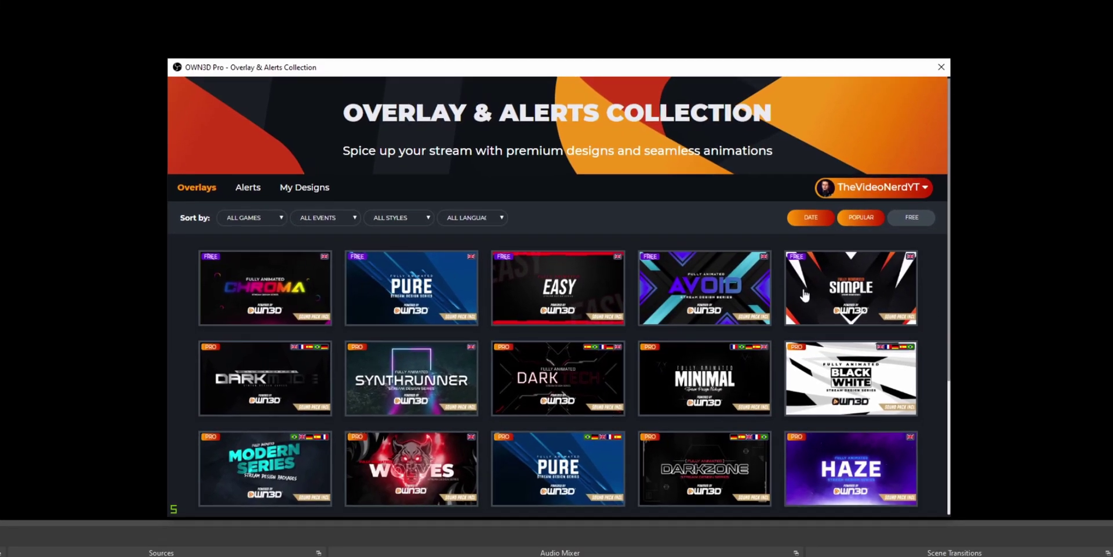
{"action": "left_click", "coordinate": [266, 294]}
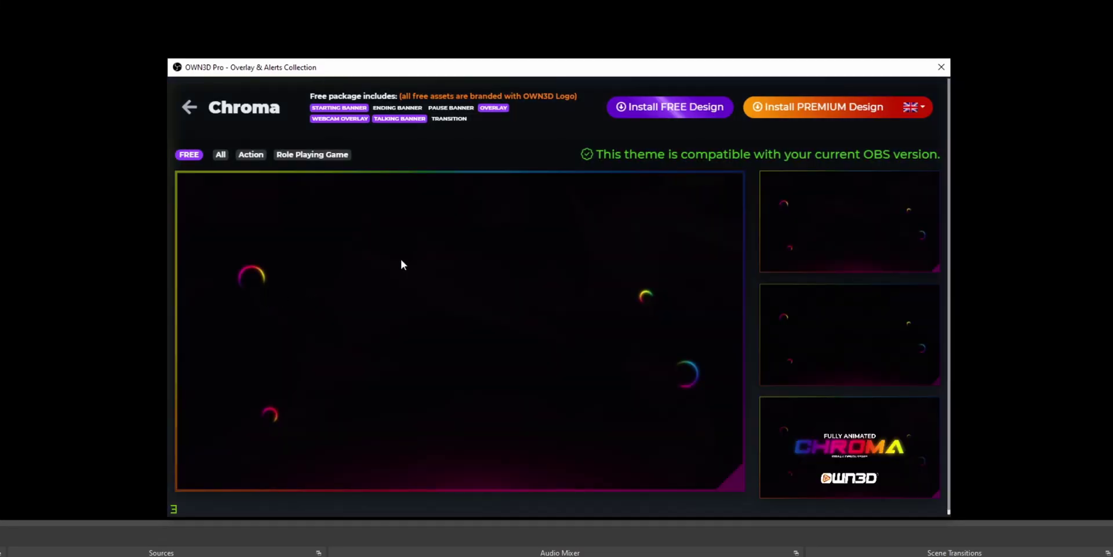
{"action": "left_click", "coordinate": [656, 112]}
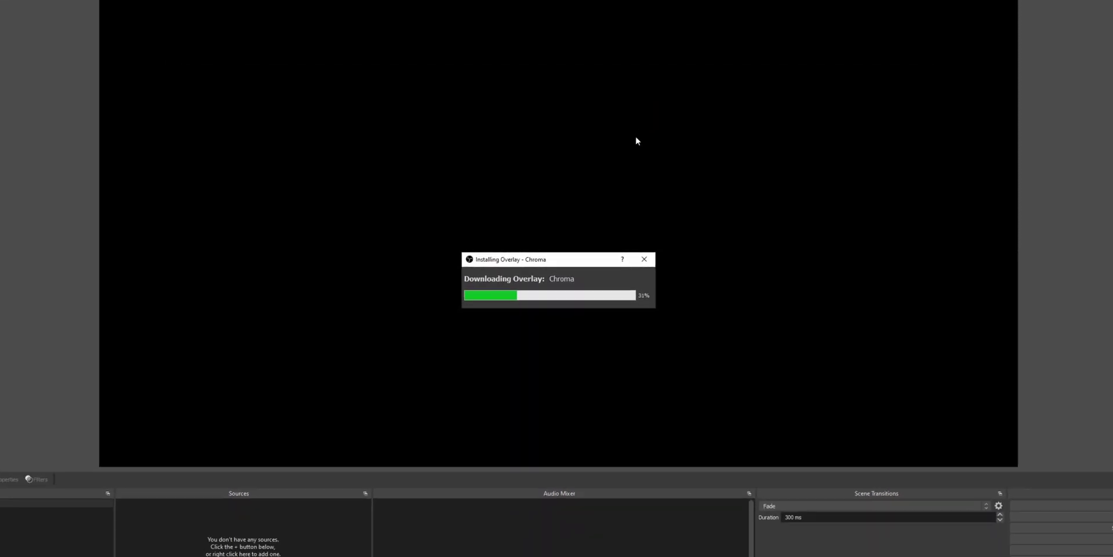
{"action": "left_click", "coordinate": [35, 457]}
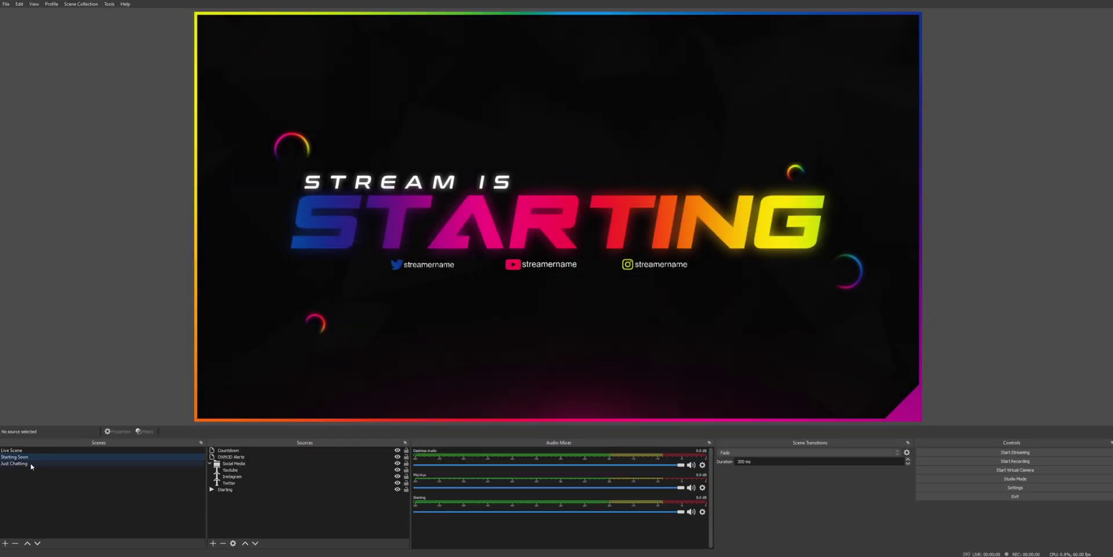
{"action": "left_click", "coordinate": [30, 463]}
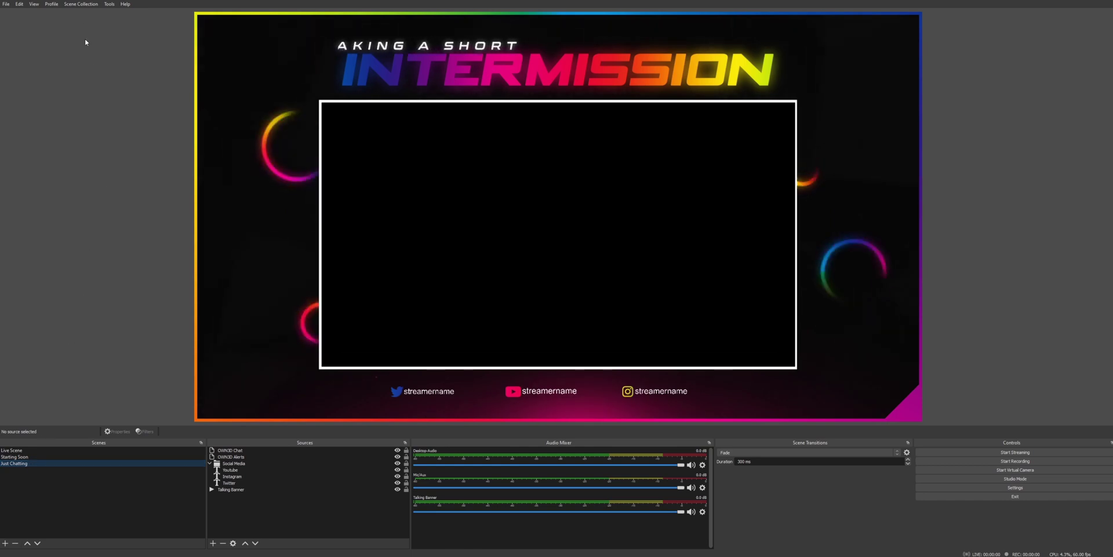
Reopen the OWN3D Pro overlay collection and browse to page 16.
{"action": "left_click", "coordinate": [124, 84]}
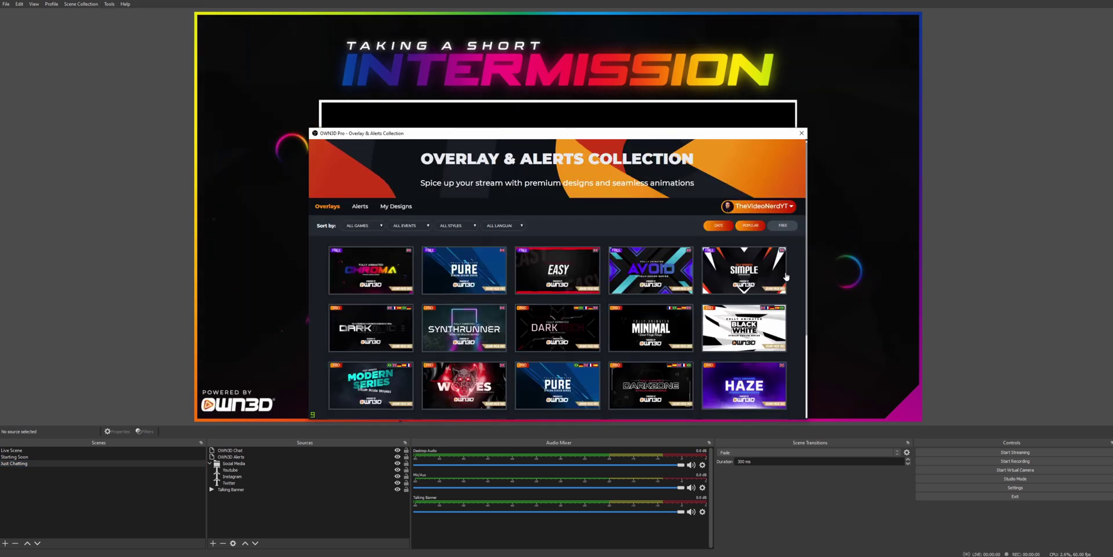
{"action": "scroll", "coordinate": [687, 283], "scroll_direction": "down", "scroll_amount": 3}
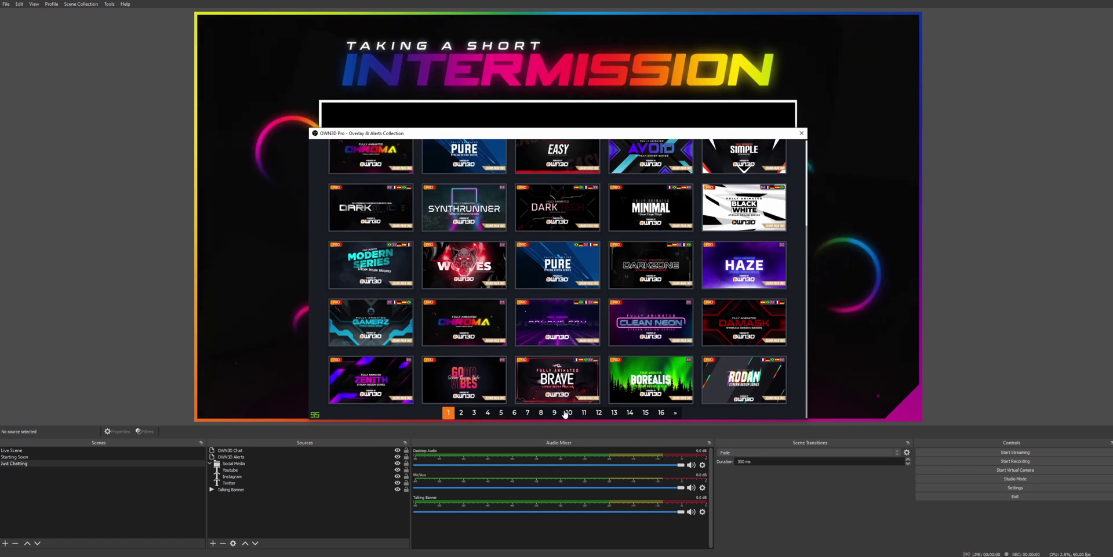
{"action": "left_click", "coordinate": [660, 412]}
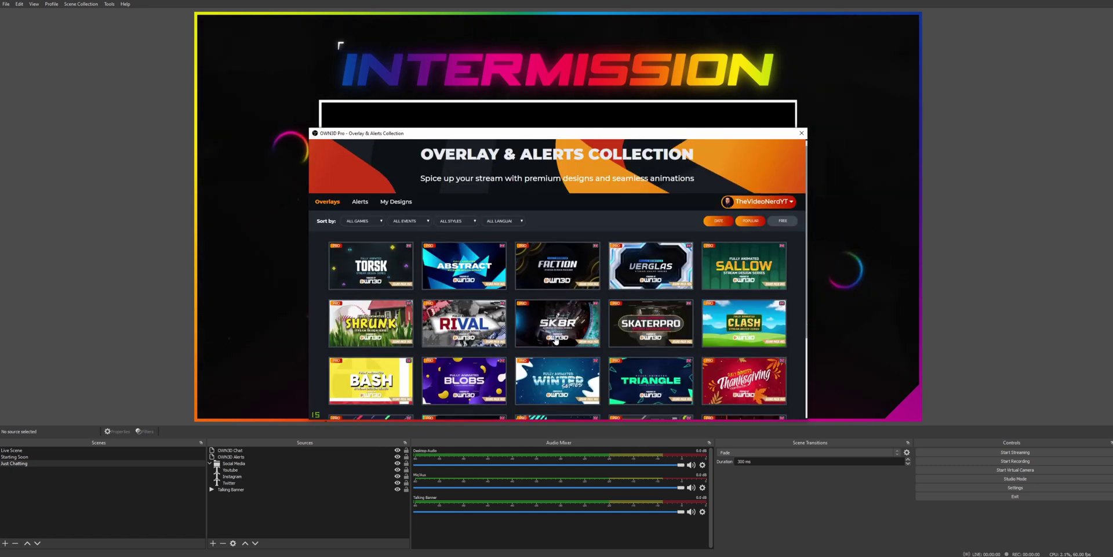
{"action": "scroll", "coordinate": [556, 341], "scroll_direction": "down", "scroll_amount": 3}
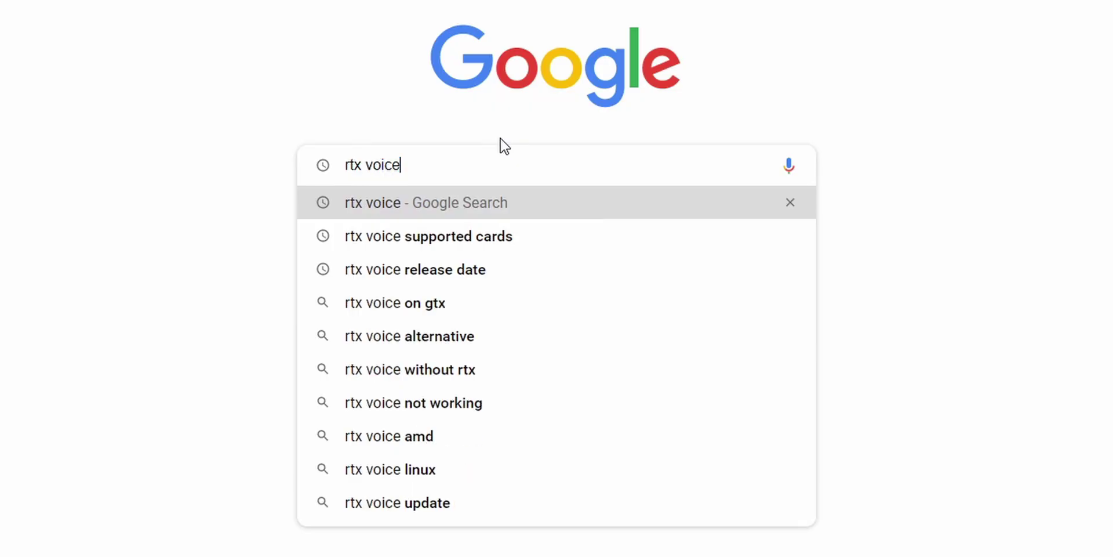
Submit the Google search for 'rtx voice'.
{"action": "key", "text": "Return"}
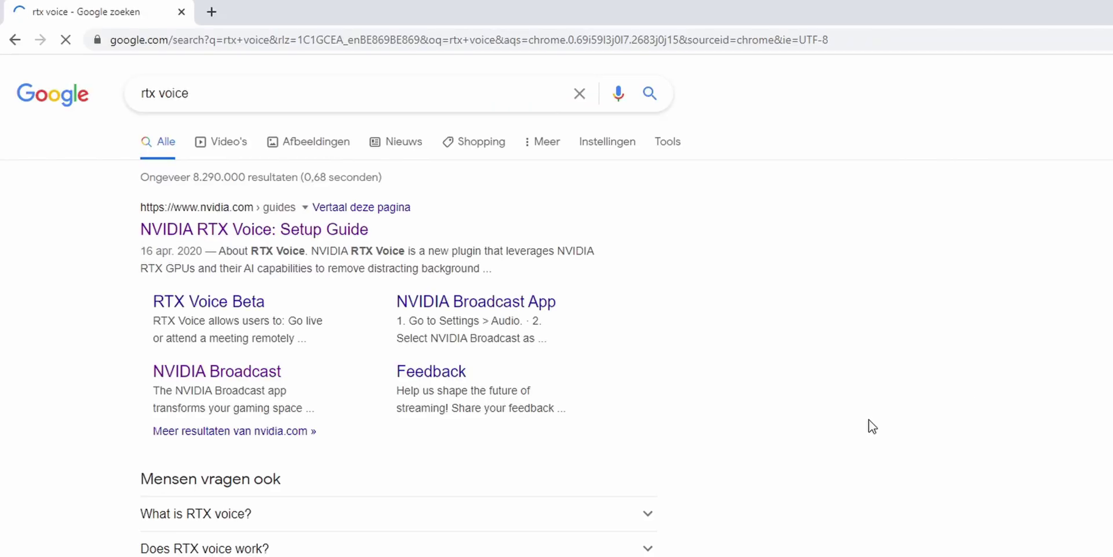
Open NVIDIA's RTX Voice Setup Guide and download the RTX Voice installer linked in step 1b.
{"action": "left_click", "coordinate": [241, 230]}
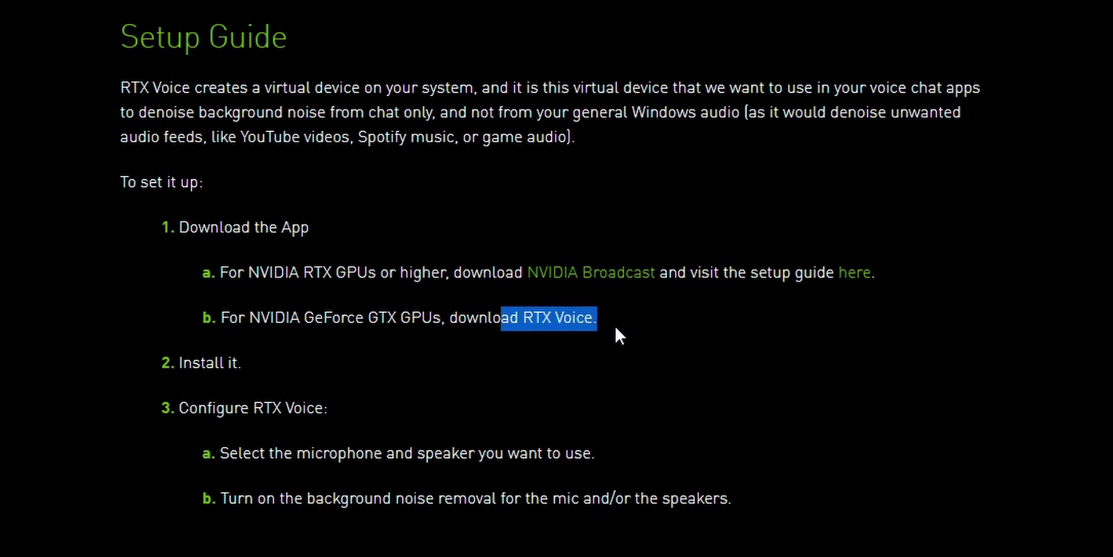
{"action": "left_click_drag", "start_coordinate": [450, 318], "coordinate": [569, 337]}
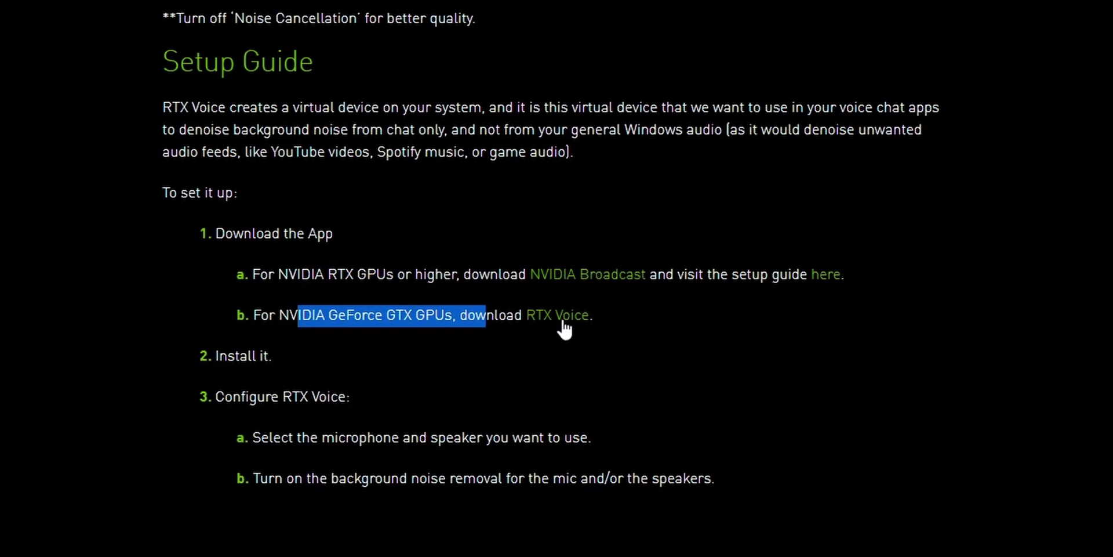
{"action": "left_click", "coordinate": [561, 320]}
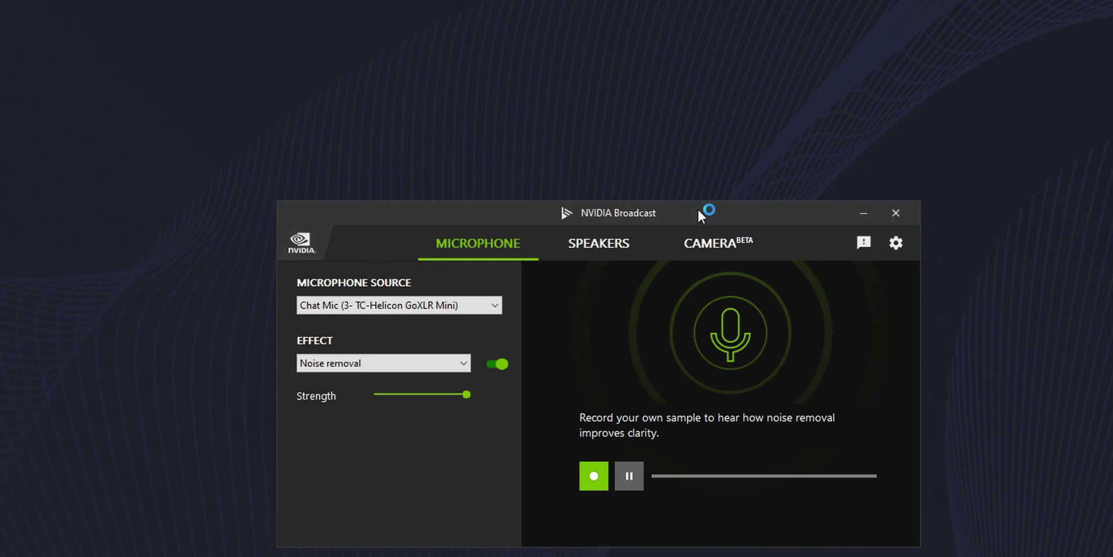
{"action": "left_click_drag", "start_coordinate": [701, 209], "coordinate": [695, 114]}
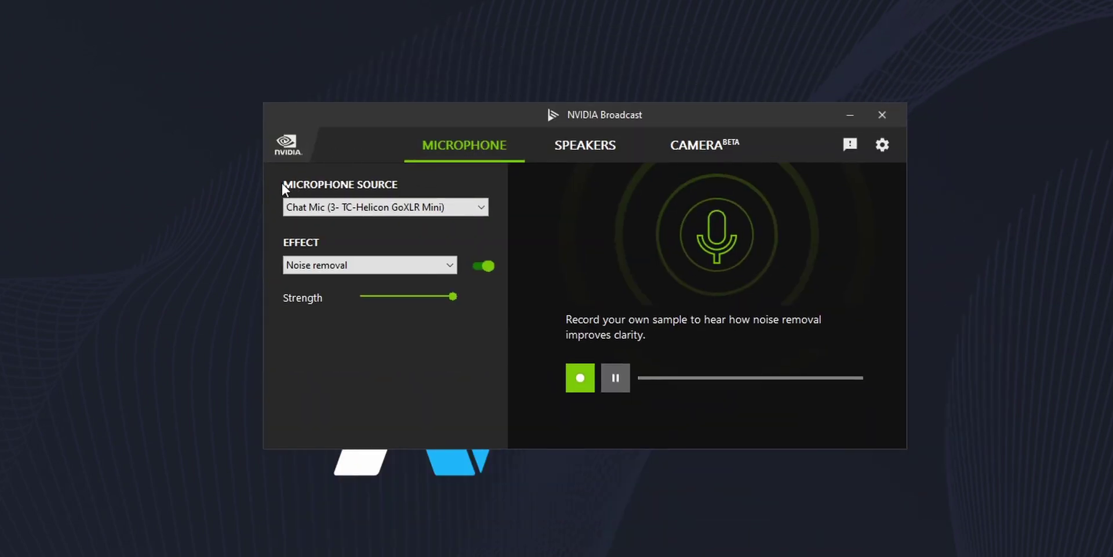
{"action": "left_click", "coordinate": [350, 204]}
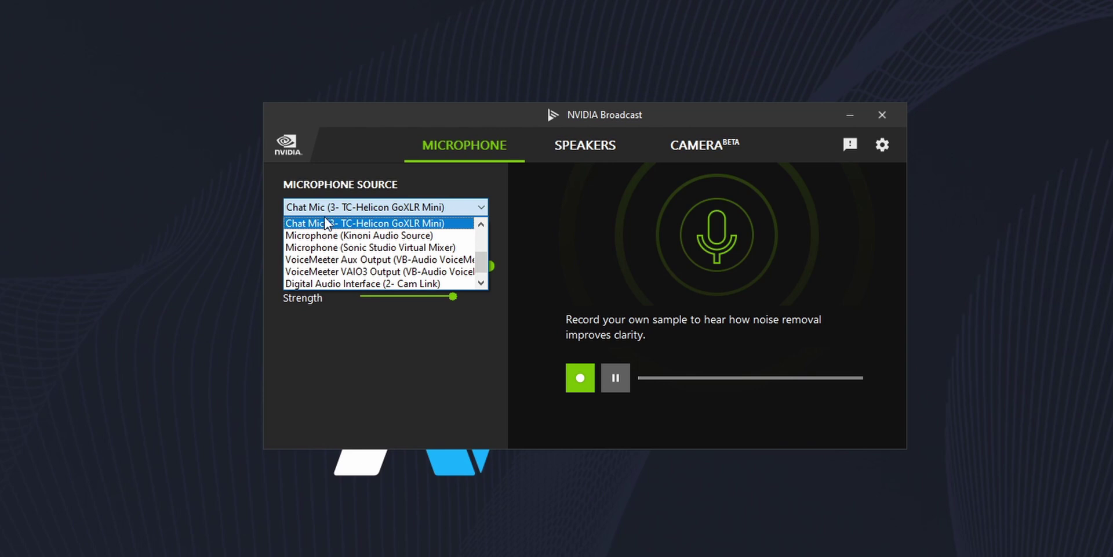
{"action": "left_click", "coordinate": [324, 216]}
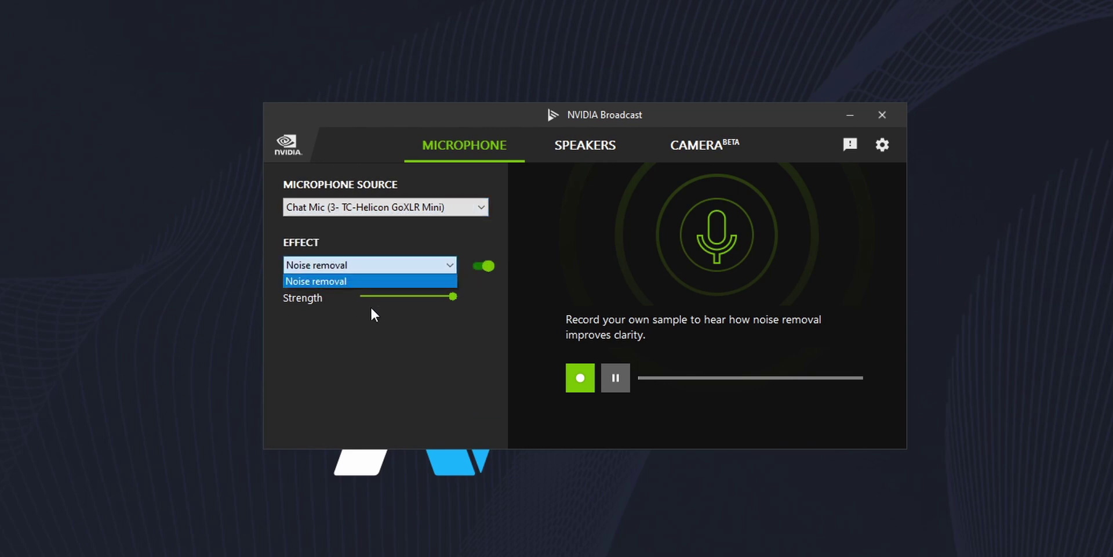
{"action": "left_click", "coordinate": [311, 280]}
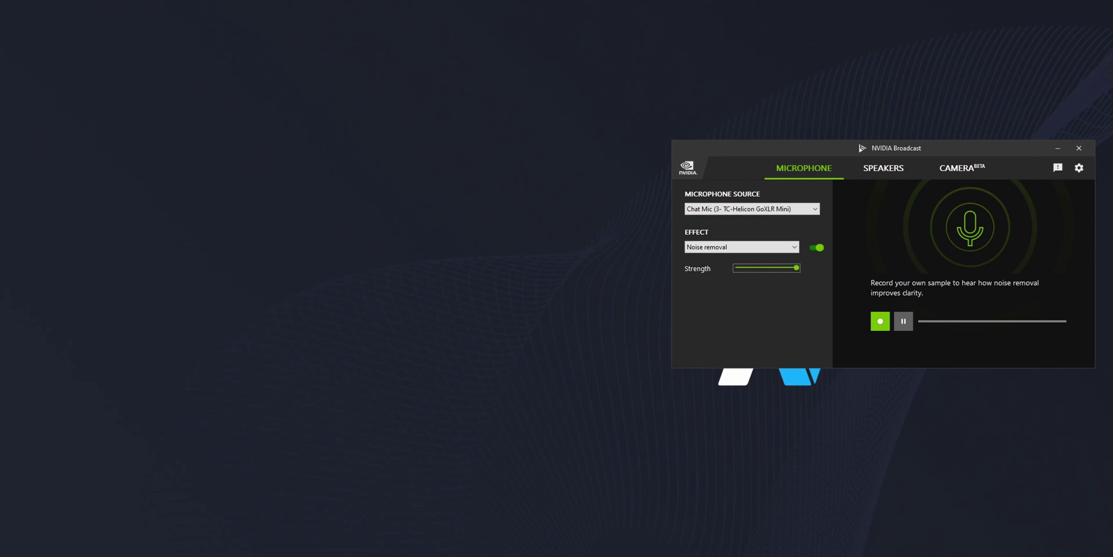
Launch NVIDIA_RTX_Voice_v0.5.12.6_Updated.exe from Downloads, then cancel the installation.
{"action": "key", "text": "super+e"}
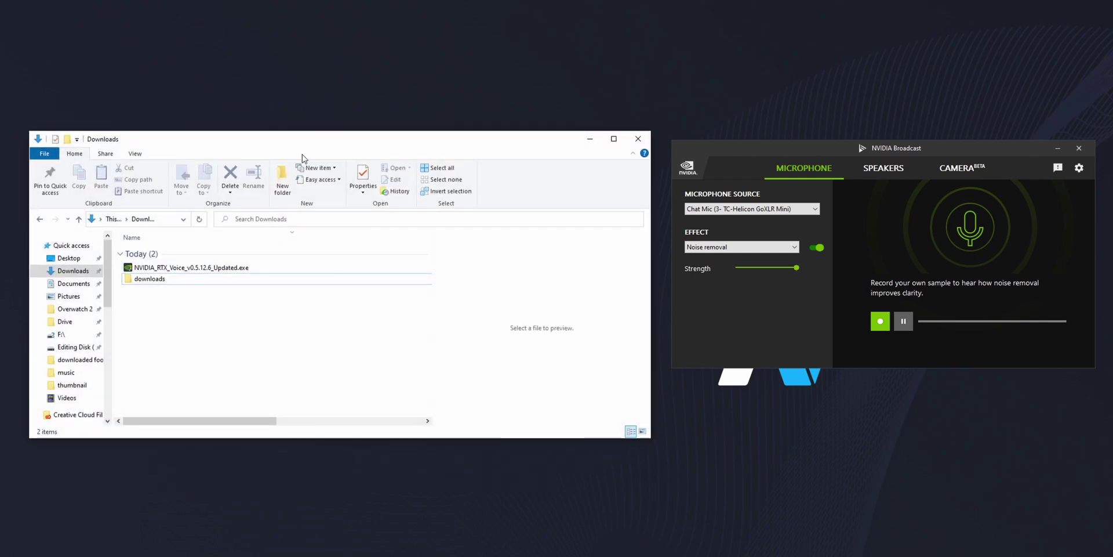
{"action": "left_click", "coordinate": [202, 267]}
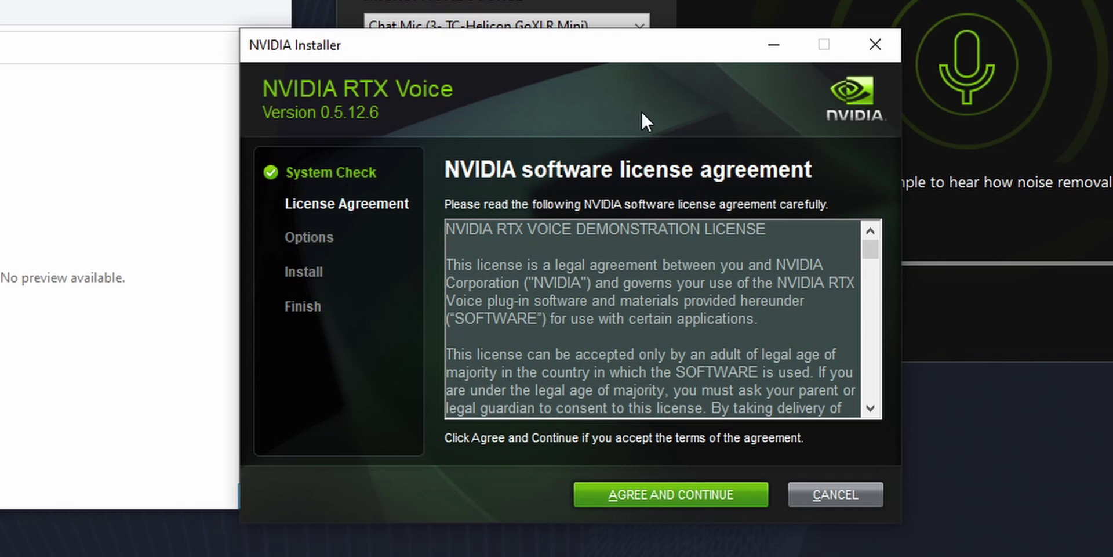
{"action": "left_click", "coordinate": [865, 50]}
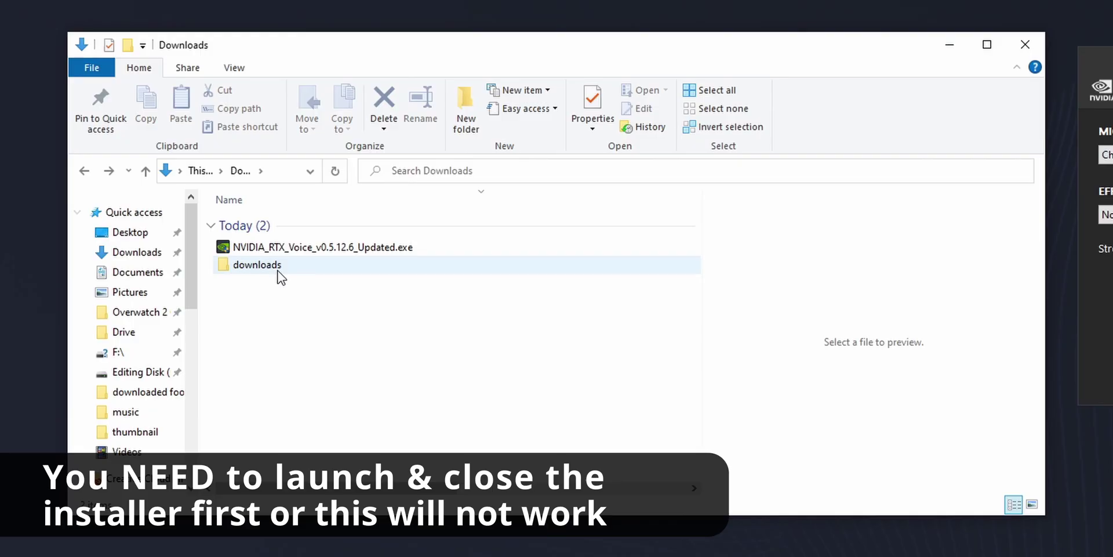
{"action": "scroll", "coordinate": [140, 319], "scroll_direction": "down", "scroll_amount": 4}
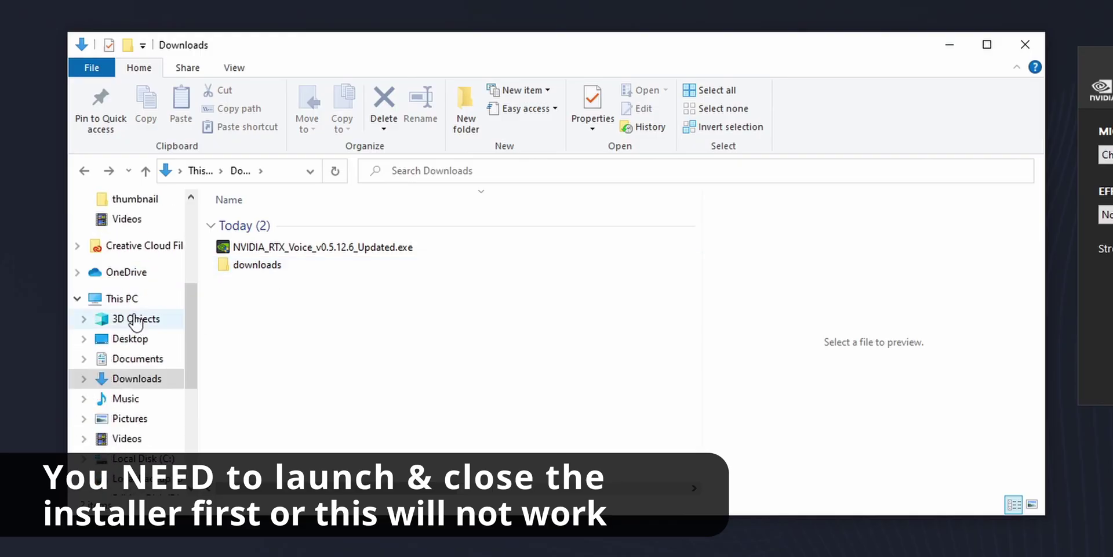
Browse to C:\temp\NVRTXVoice\NvAFX and try opening RTXVoice.nvi.
{"action": "scroll", "coordinate": [136, 296], "scroll_direction": "down", "scroll_amount": 2}
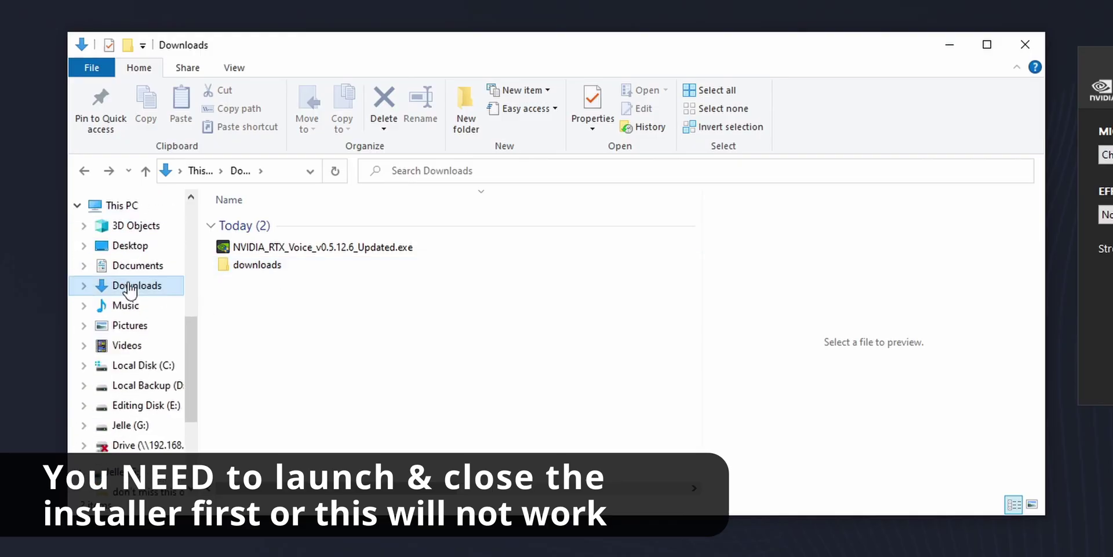
{"action": "left_click", "coordinate": [134, 365]}
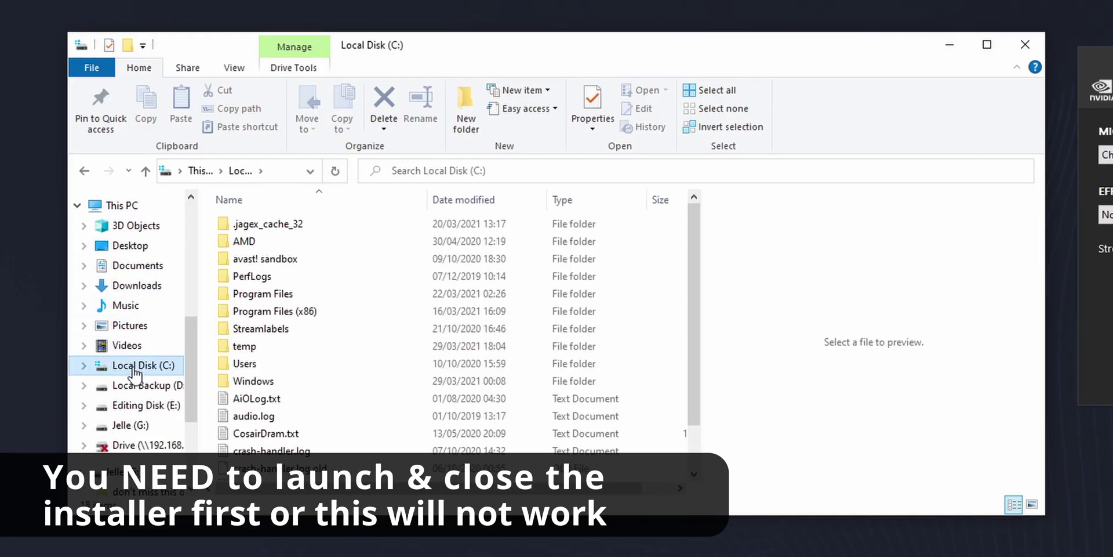
{"action": "double_click", "coordinate": [269, 345]}
{"action": "double_click", "coordinate": [274, 227]}
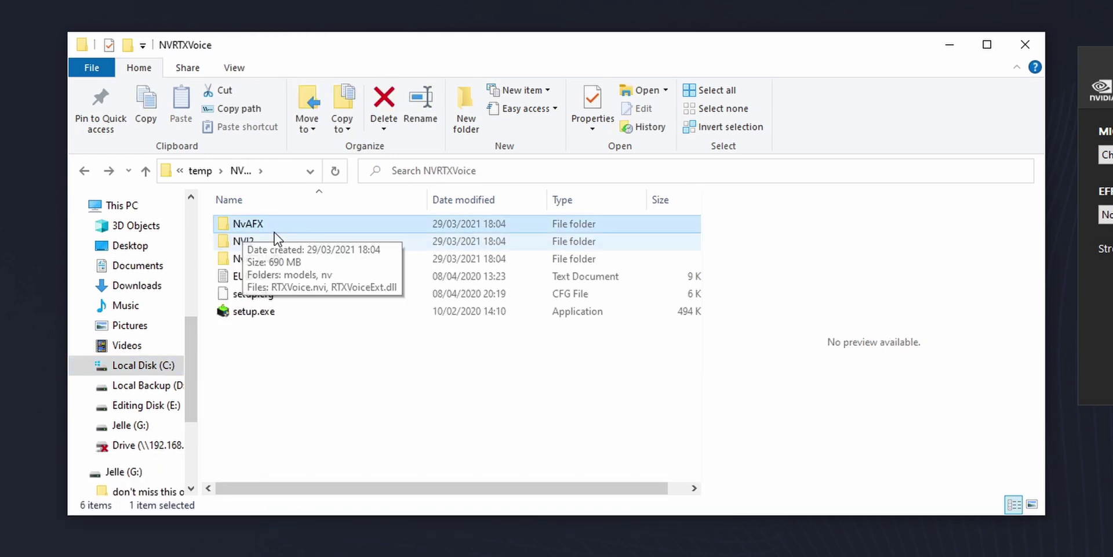
{"action": "double_click", "coordinate": [279, 226]}
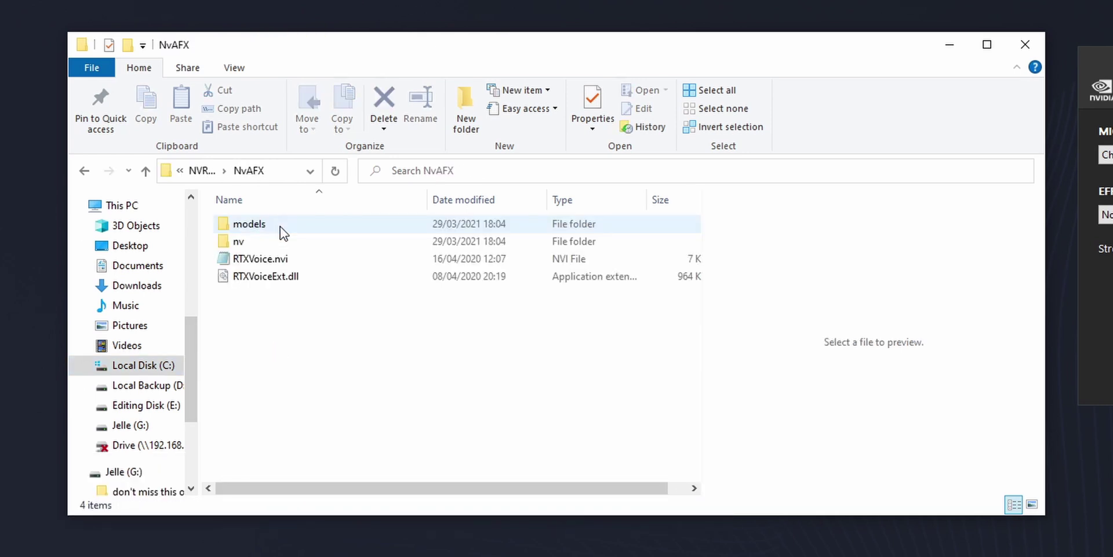
{"action": "left_click", "coordinate": [276, 259]}
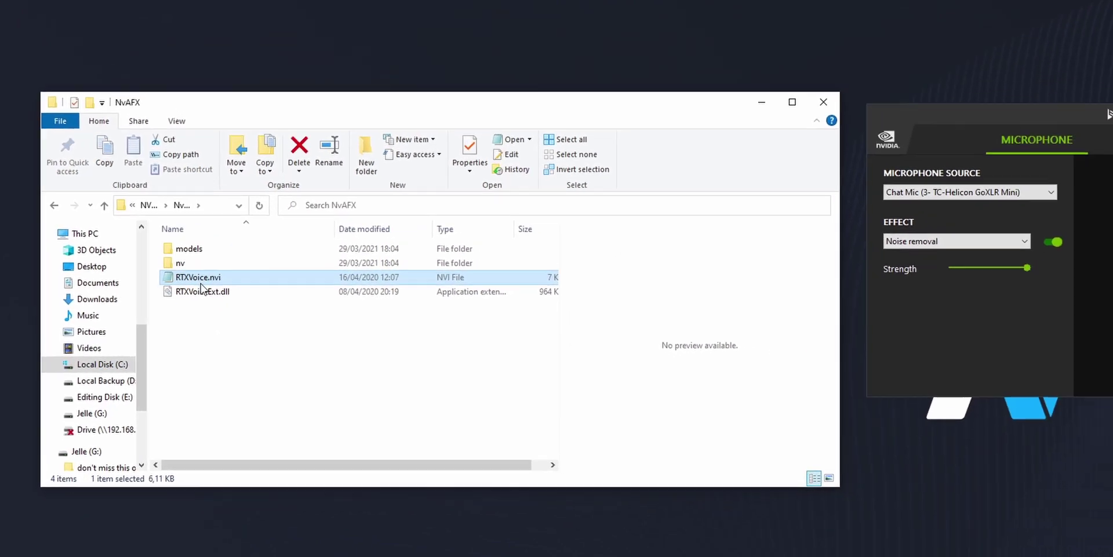
{"action": "double_click", "coordinate": [137, 298]}
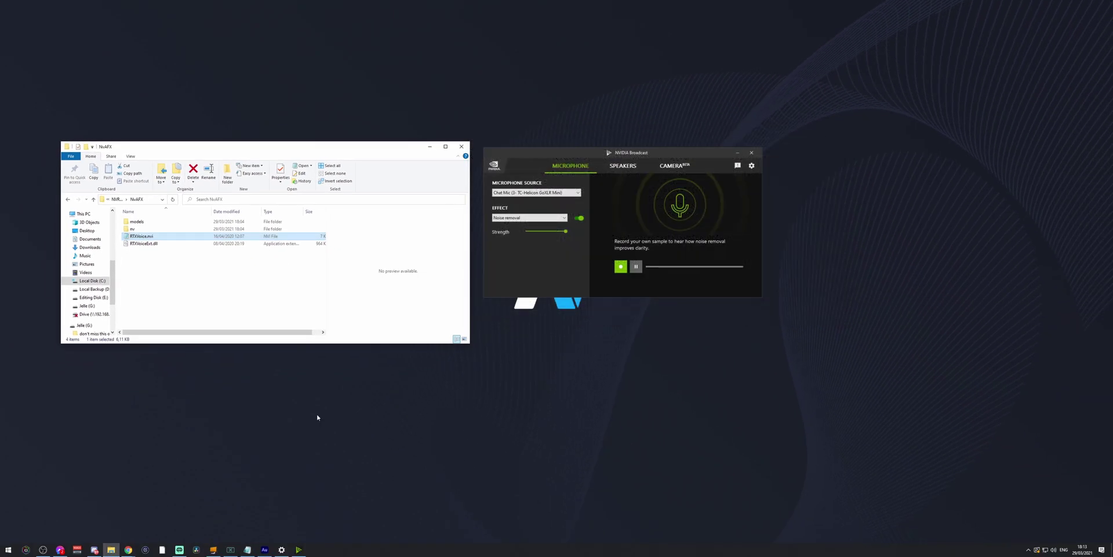
Launch Notepad as administrator from the Start search.
{"action": "key", "text": "super"}
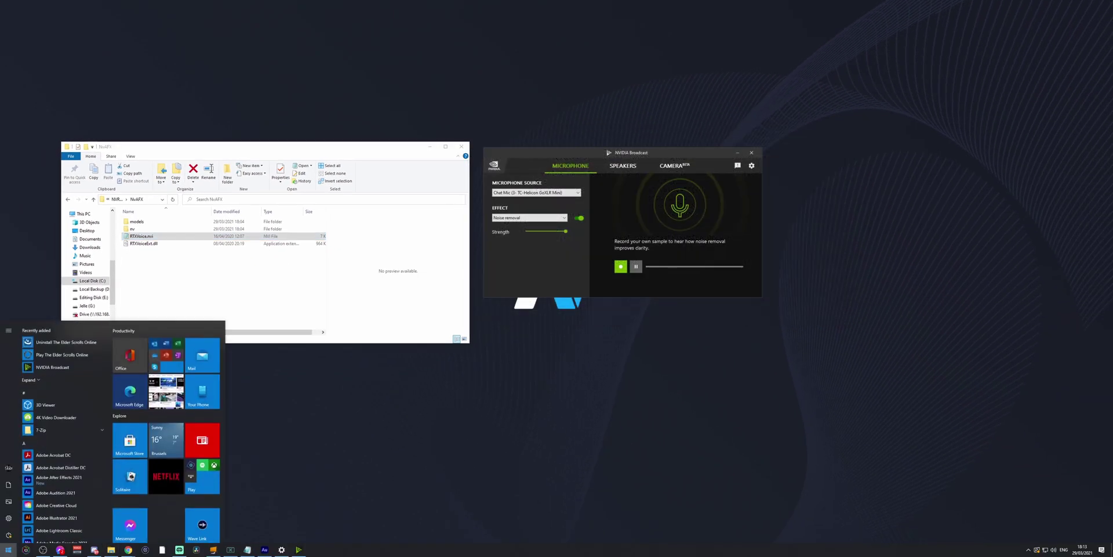
{"action": "type", "text": "klad"}
{"action": "right_click", "coordinate": [191, 156]}
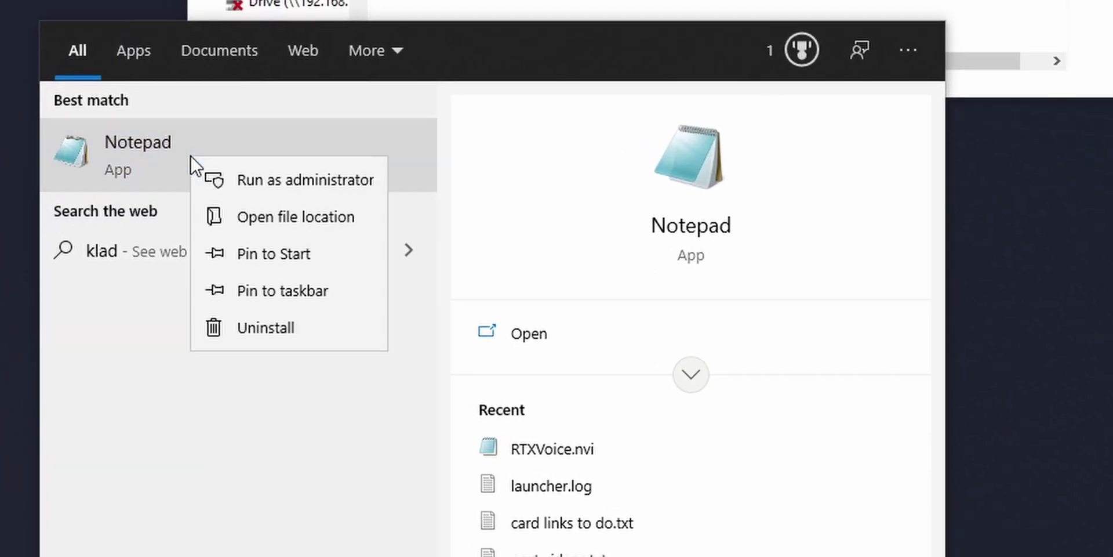
{"action": "left_click", "coordinate": [258, 180]}
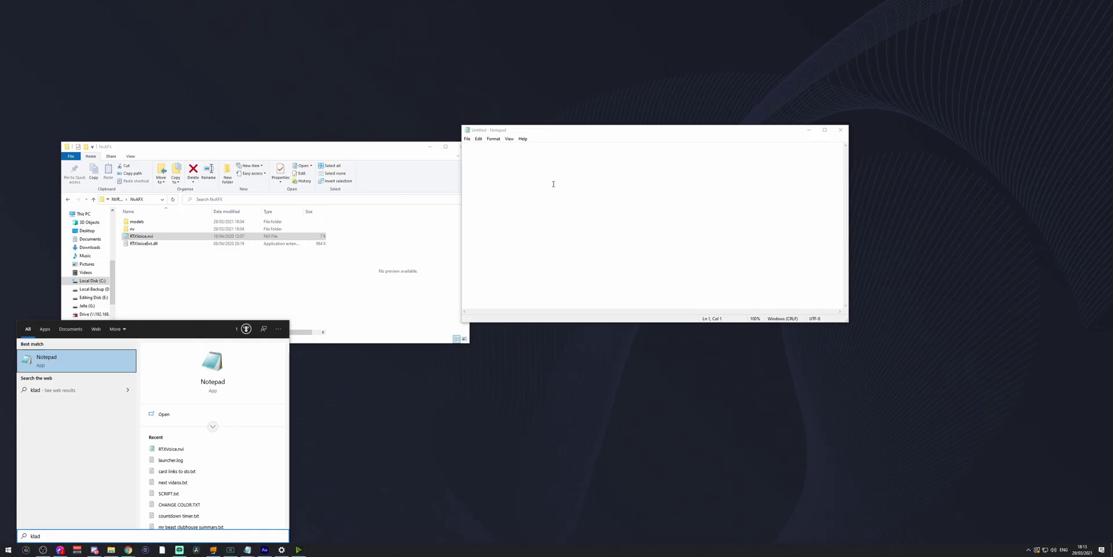
Open C:\temp\NVRTXVoice\NvAFX\RTXVoice.nvi in Notepad.
{"action": "left_click", "coordinate": [467, 139]}
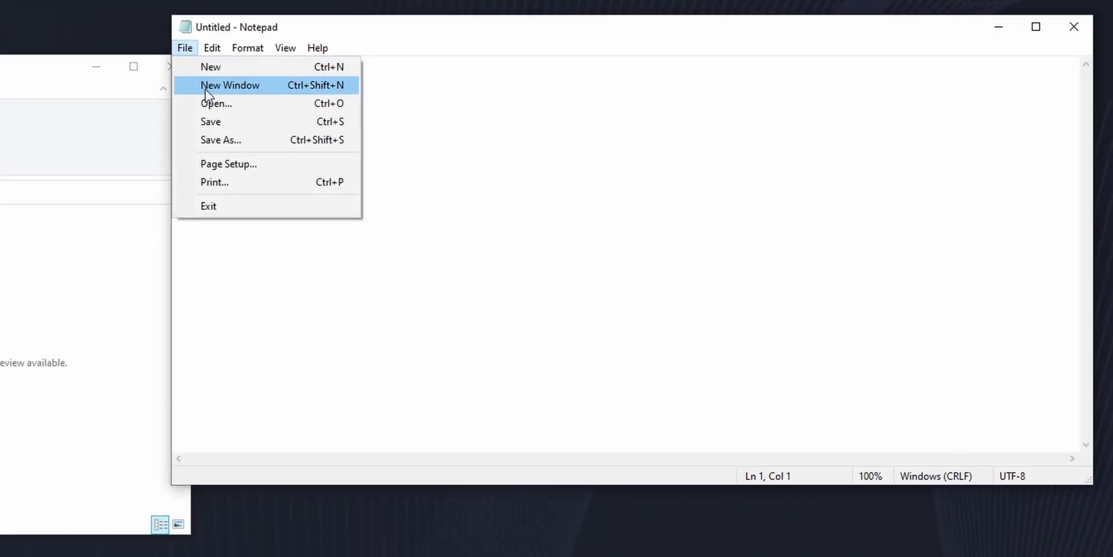
{"action": "left_click", "coordinate": [213, 103]}
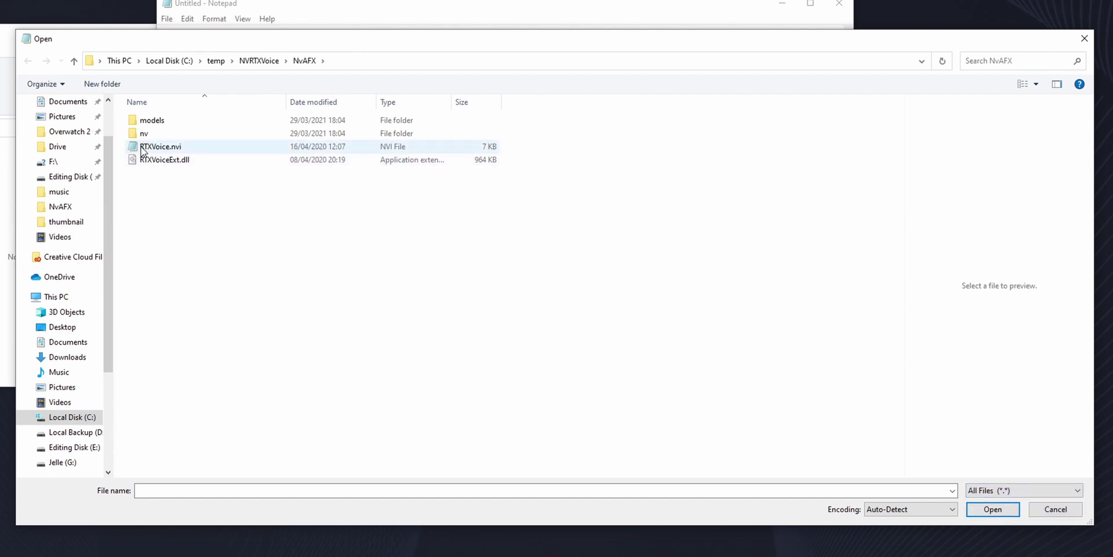
{"action": "double_click", "coordinate": [160, 146]}
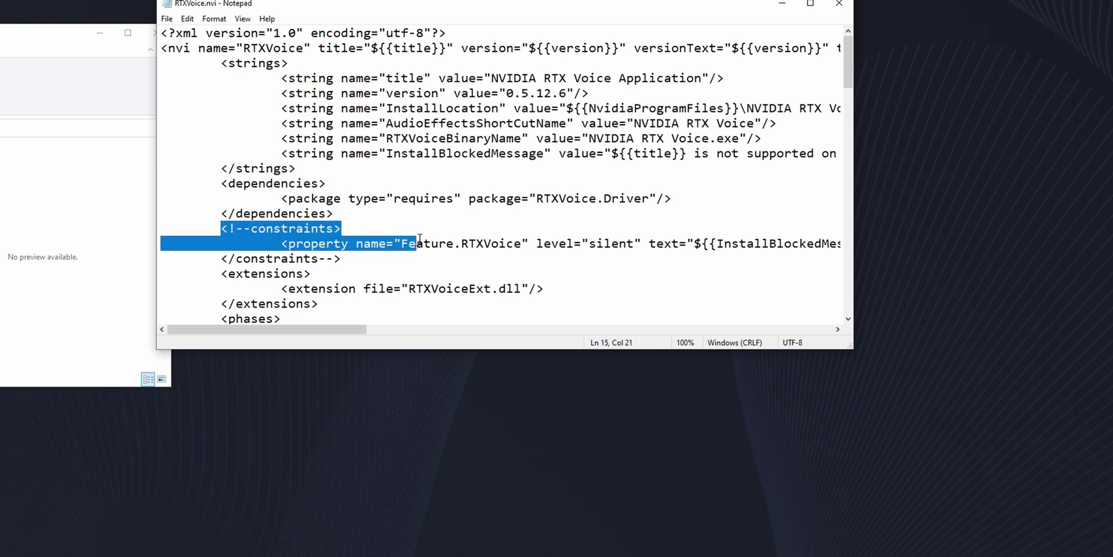
Delete the commented-out constraints block and save RTXVoice.nvi.
{"action": "left_click_drag", "start_coordinate": [389, 244], "coordinate": [253, 251]}
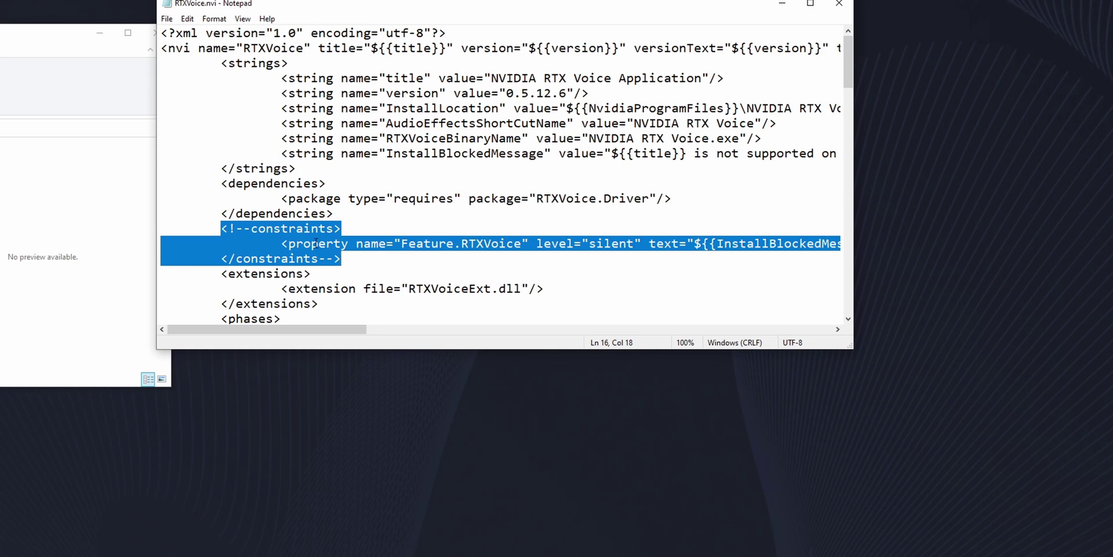
{"action": "key", "text": "Delete"}
{"action": "left_click", "coordinate": [167, 19]}
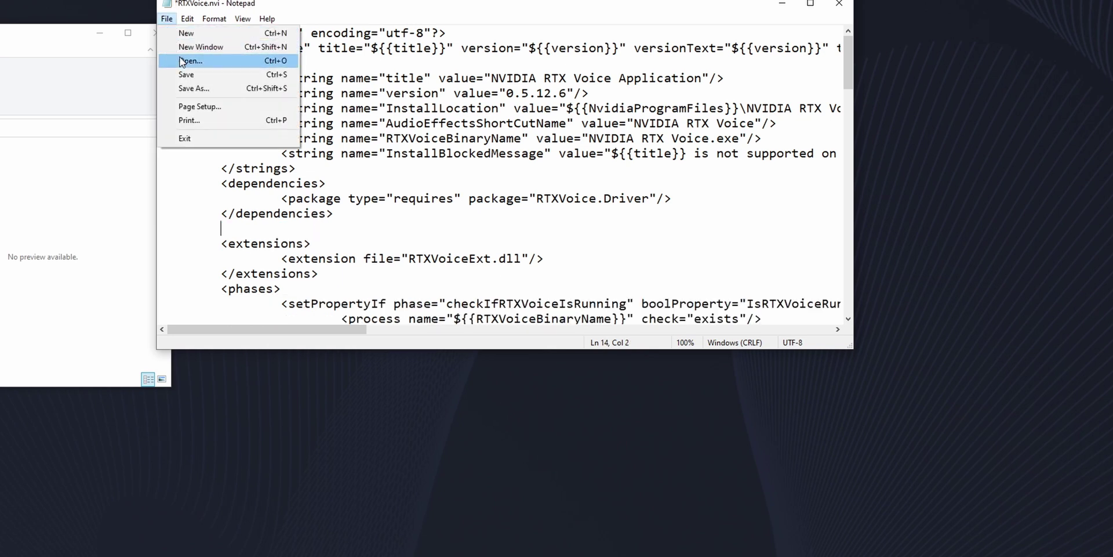
{"action": "left_click", "coordinate": [186, 75]}
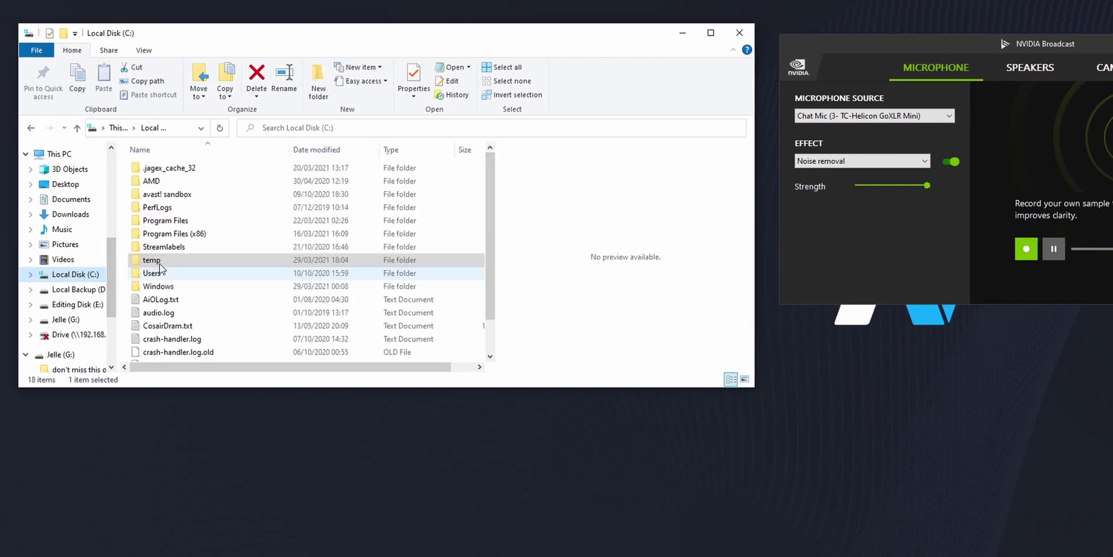
Open C:\temp\NVRTXVoice in File Explorer.
{"action": "double_click", "coordinate": [168, 263]}
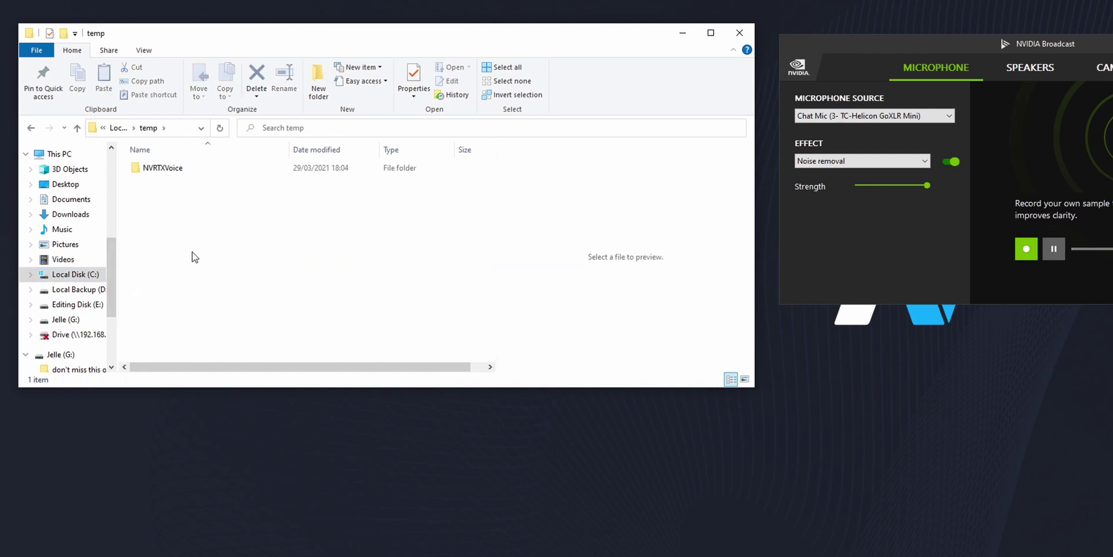
{"action": "double_click", "coordinate": [162, 168]}
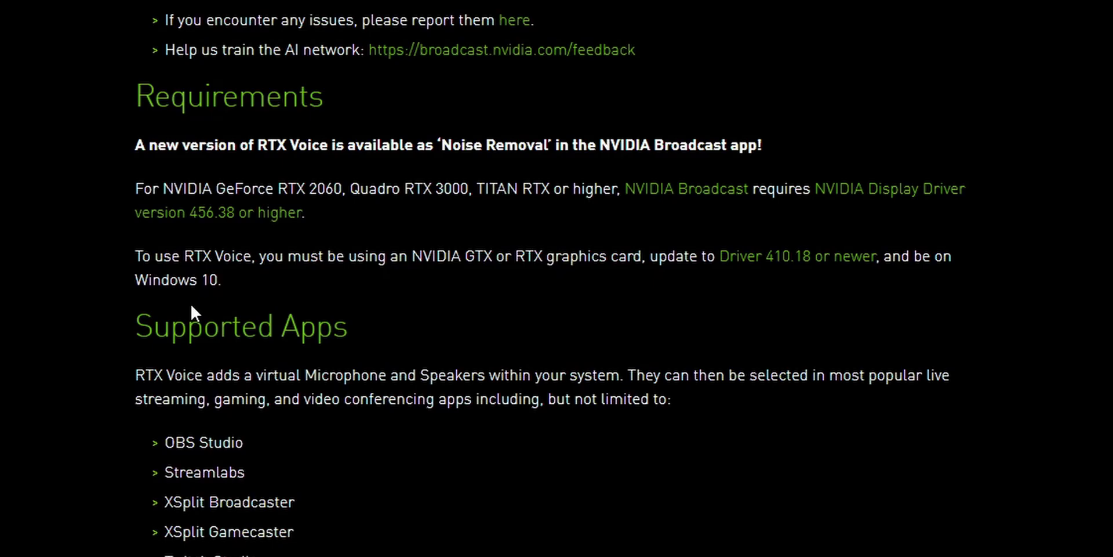
Highlight the requirements paragraph: GTX or RTX card, Driver 410.18 or newer, Windows 10.
{"action": "left_click_drag", "start_coordinate": [168, 256], "coordinate": [363, 280]}
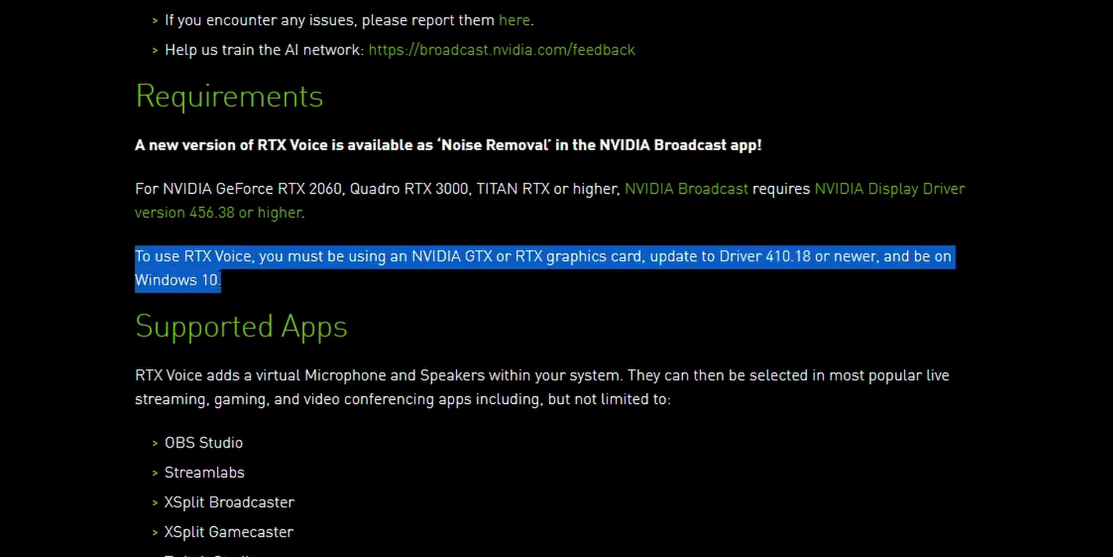
{"action": "left_click", "coordinate": [363, 280]}
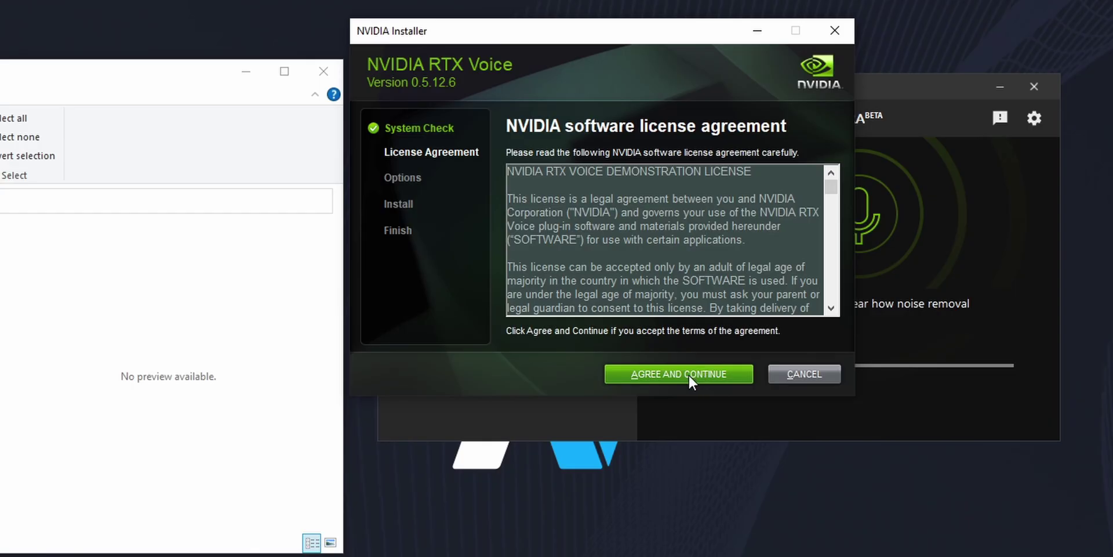
Accept the license, finish installing RTX Voice 0.5.12.6, and close the installer and NVIDIA Broadcast.
{"action": "left_click", "coordinate": [687, 373]}
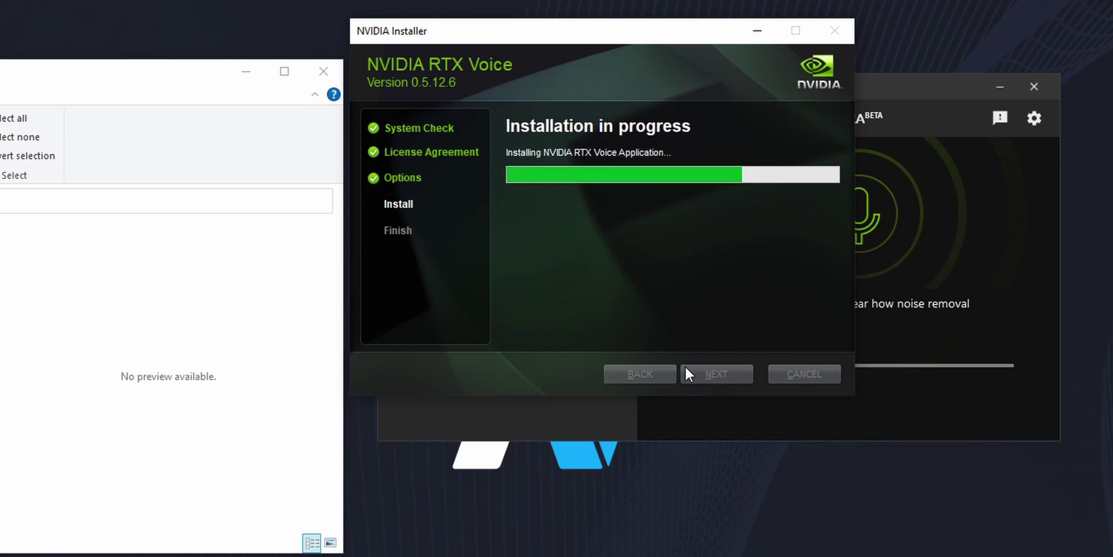
{"action": "left_click", "coordinate": [785, 374]}
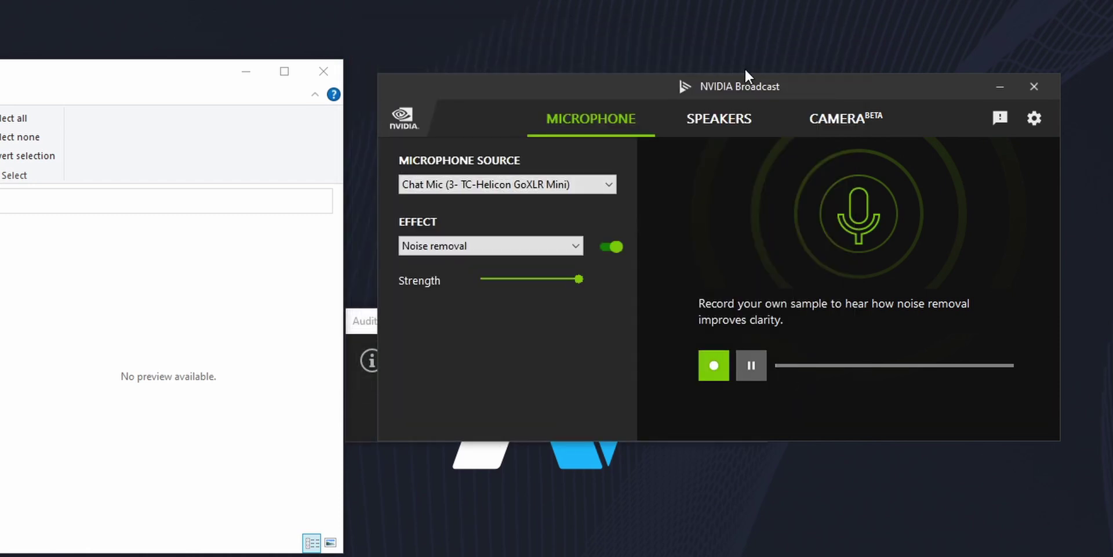
{"action": "left_click", "coordinate": [1034, 88]}
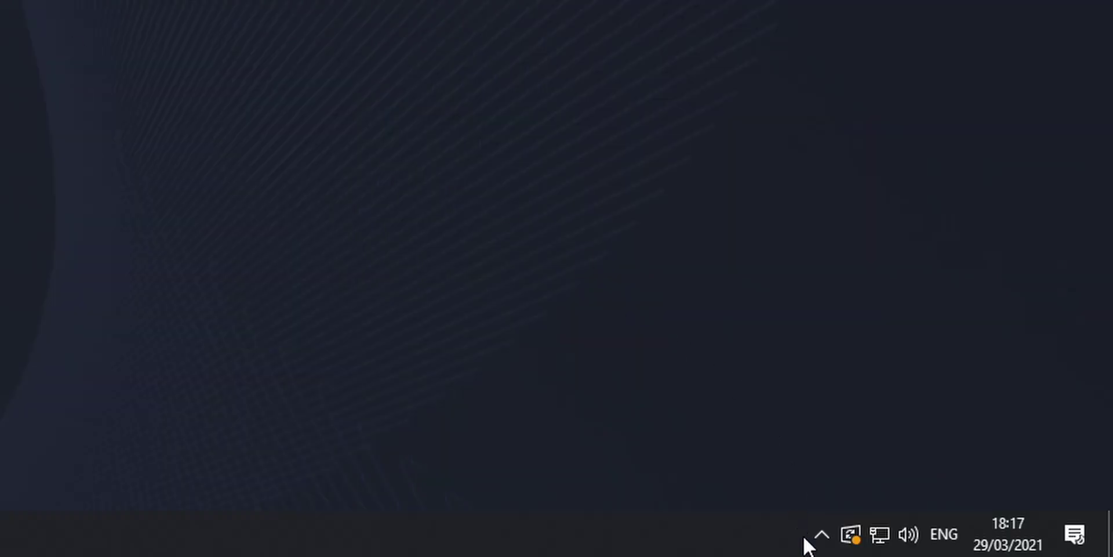
{"action": "left_click", "coordinate": [817, 524]}
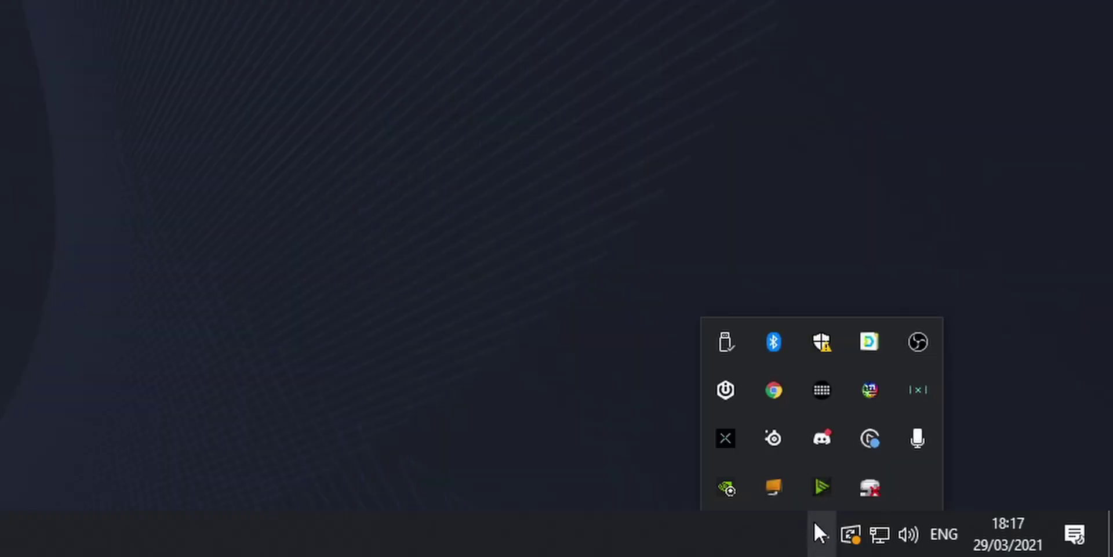
Quit NVIDIA Broadcast from the tray and launch NVIDIA RTX Voice.
{"action": "right_click", "coordinate": [822, 489]}
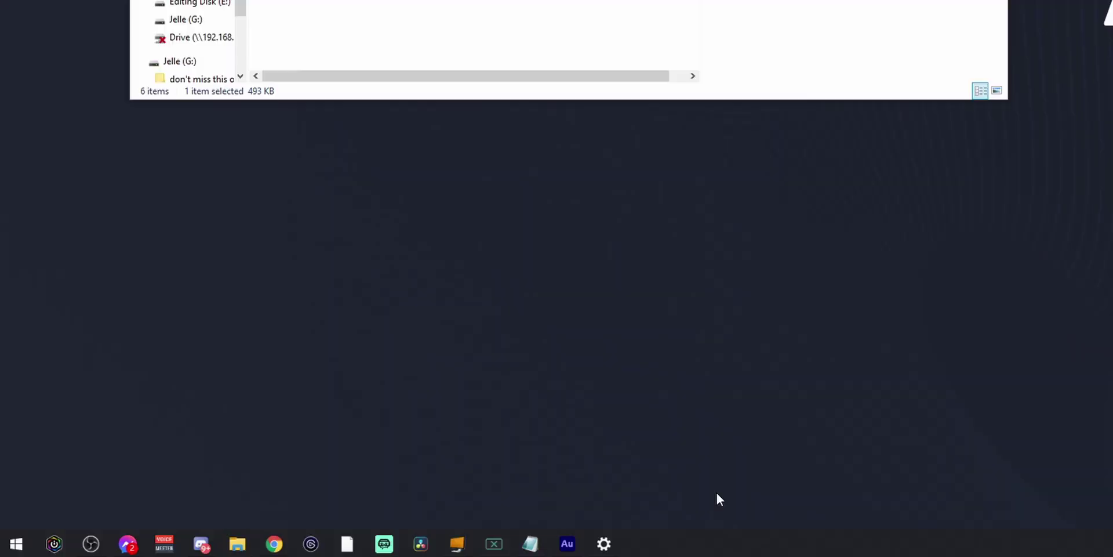
{"action": "left_click", "coordinate": [16, 543]}
{"action": "left_click", "coordinate": [108, 96]}
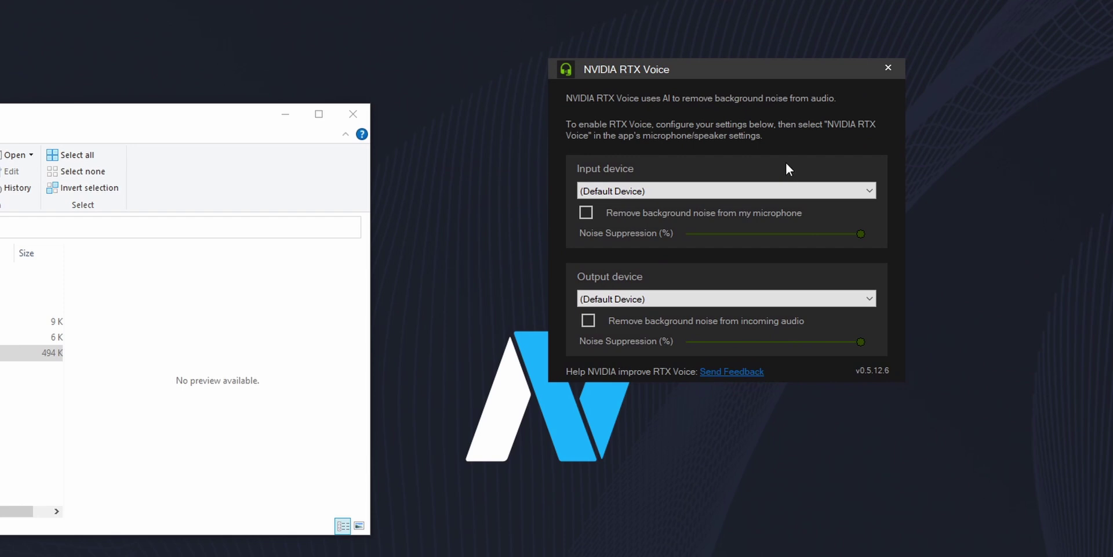
Set input to Chat Mic (3- TC-Helicon GoXLR Mini) with microphone noise removal on, keeping default output.
{"action": "left_click", "coordinate": [667, 191]}
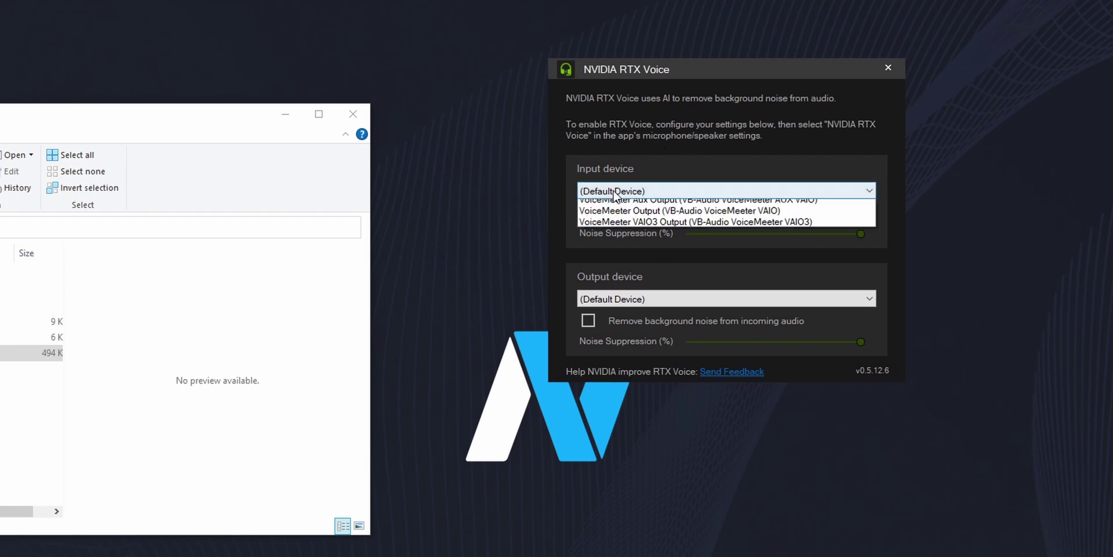
{"action": "left_click", "coordinate": [622, 240]}
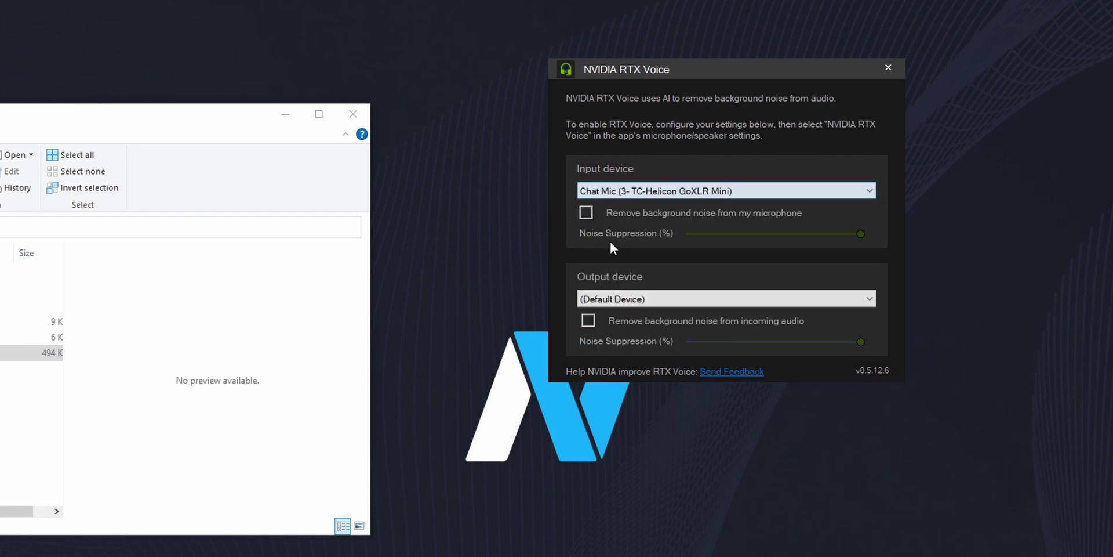
{"action": "left_click", "coordinate": [586, 213]}
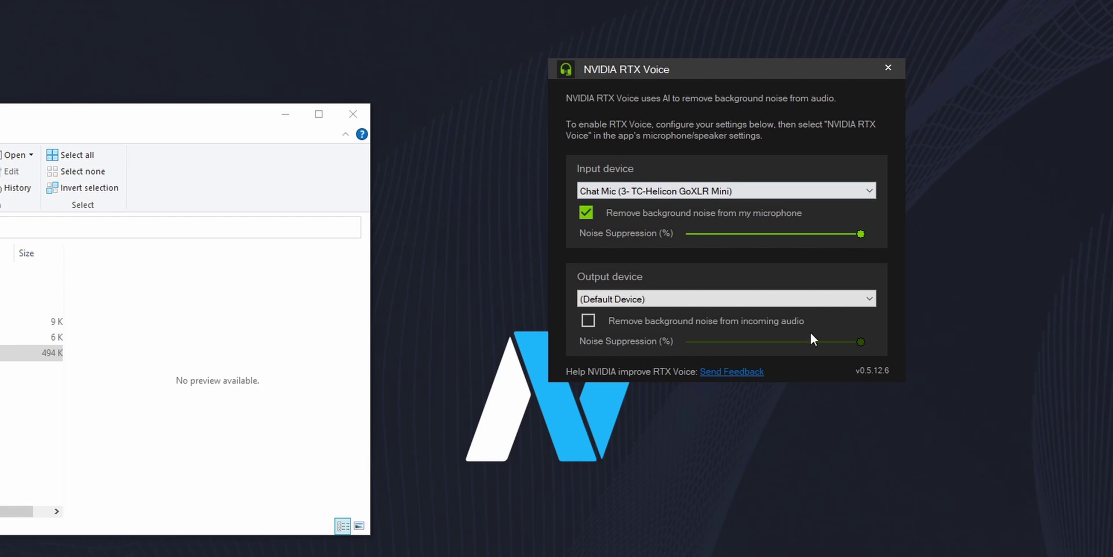
{"action": "left_click", "coordinate": [621, 295]}
{"action": "left_click", "coordinate": [618, 298]}
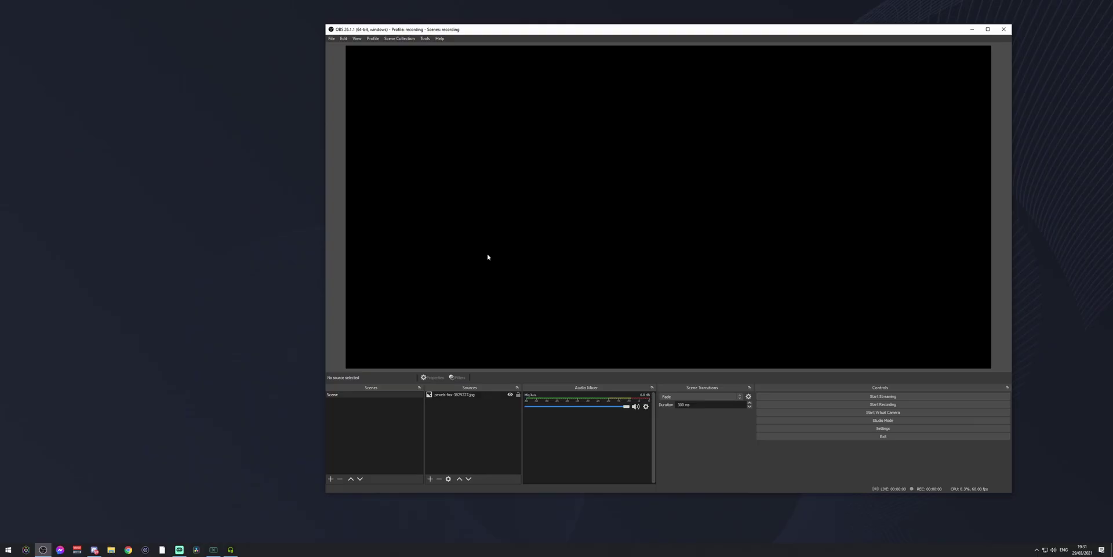
In OBS Audio settings, set Mic/Auxiliary Audio to Microphone (NVIDIA RTX Voice) and confirm with OK.
{"action": "left_click", "coordinate": [878, 429]}
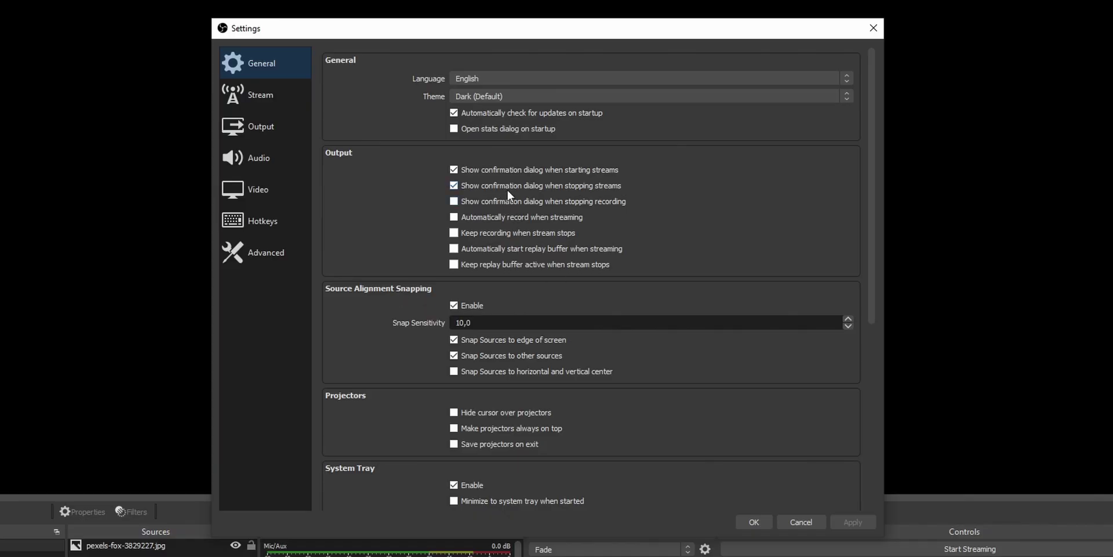
{"action": "left_click", "coordinate": [258, 157]}
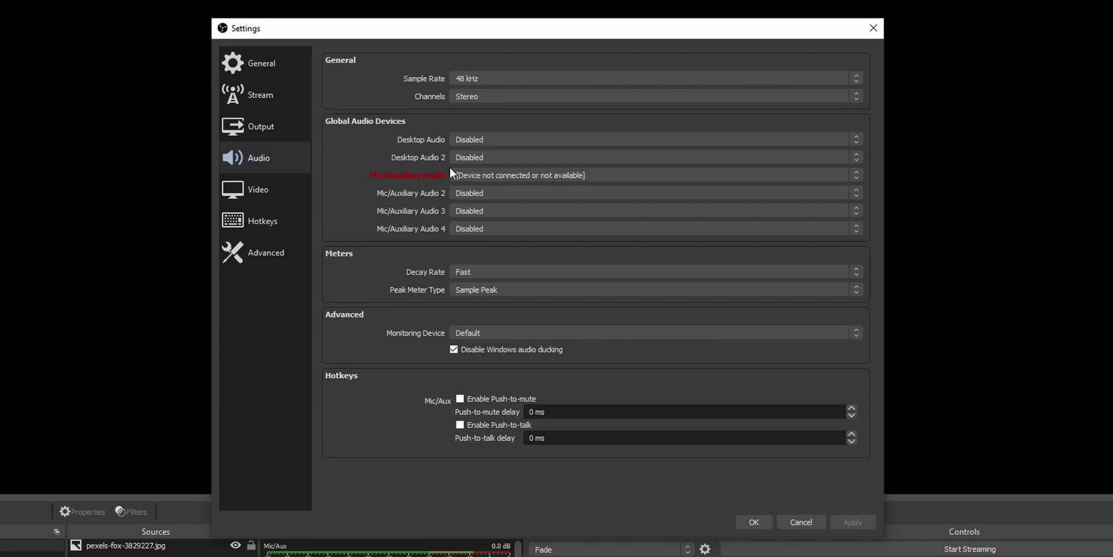
{"action": "left_click", "coordinate": [492, 175]}
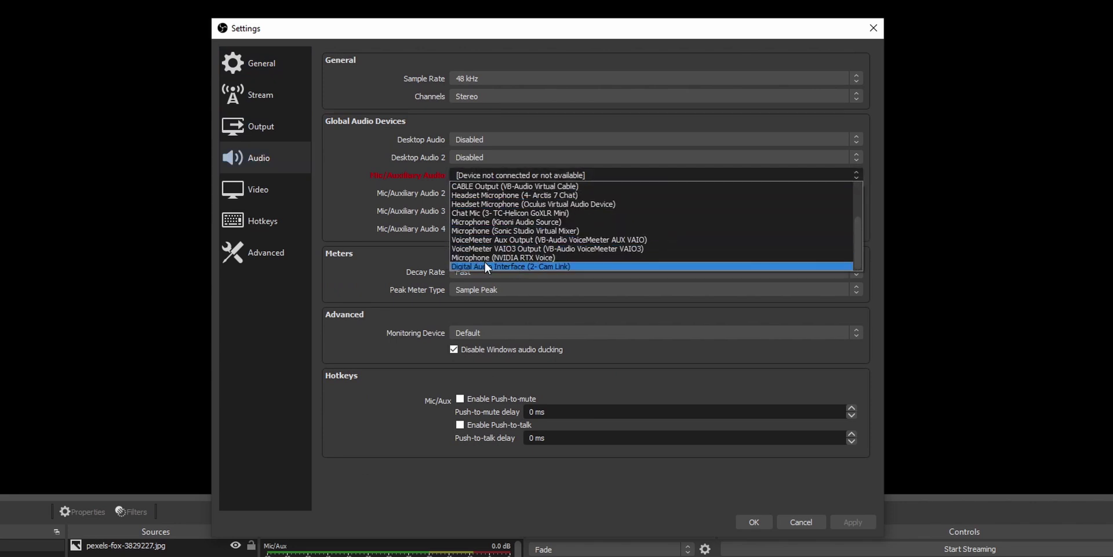
{"action": "left_click", "coordinate": [544, 258]}
{"action": "left_click", "coordinate": [760, 523]}
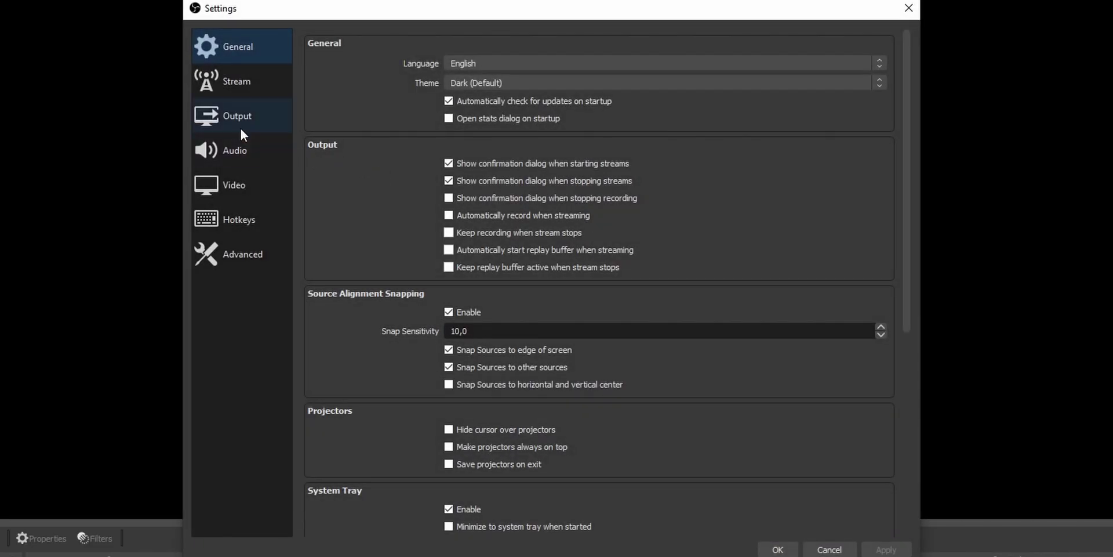
{"action": "left_click", "coordinate": [234, 146]}
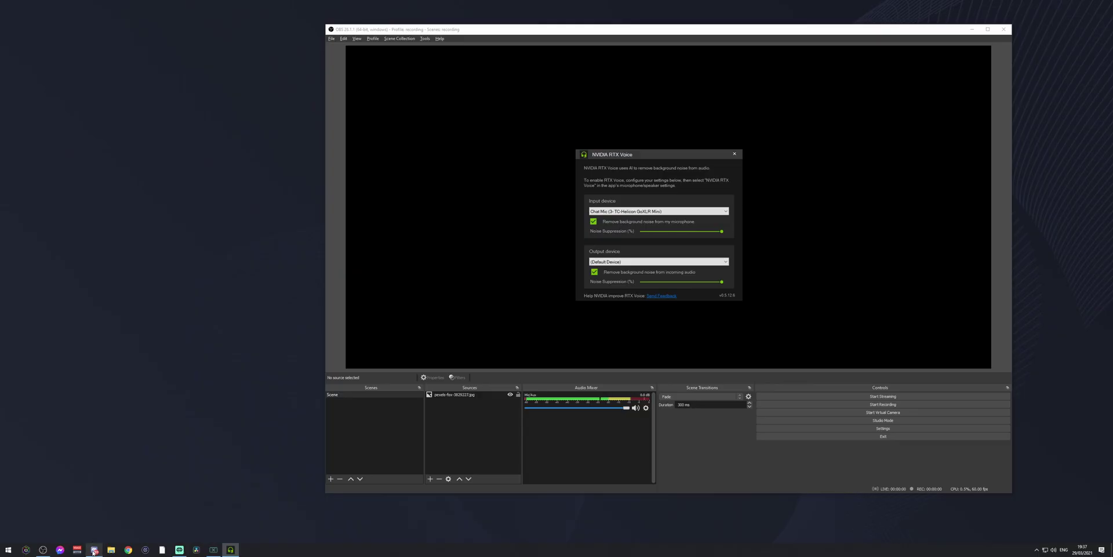
In Discord's Voice & Video settings, pick Microphone (NVIDIA RTX Voice) as input and review the Advanced options.
{"action": "left_click", "coordinate": [94, 549]}
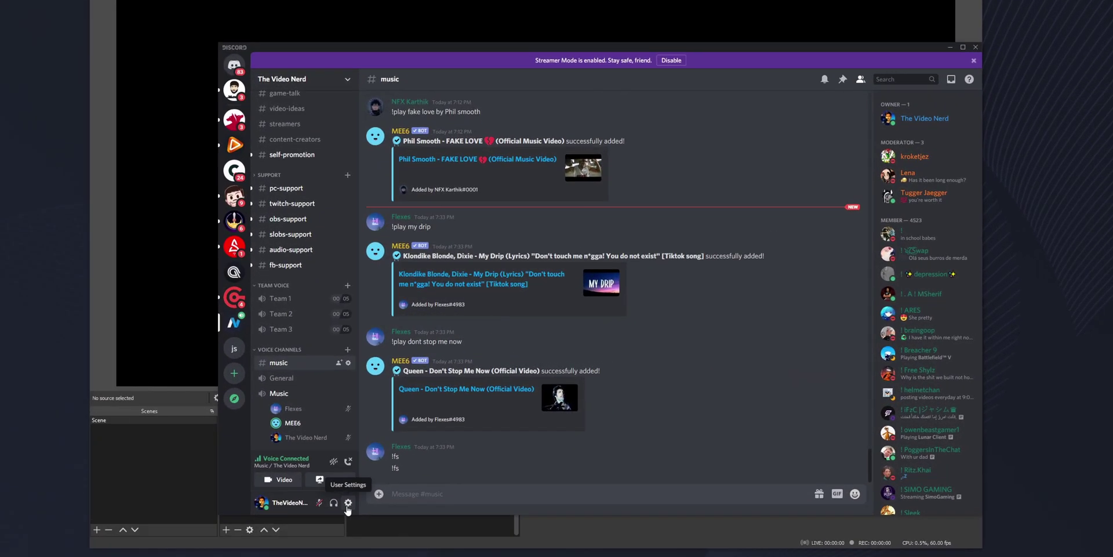
{"action": "left_click", "coordinate": [528, 463]}
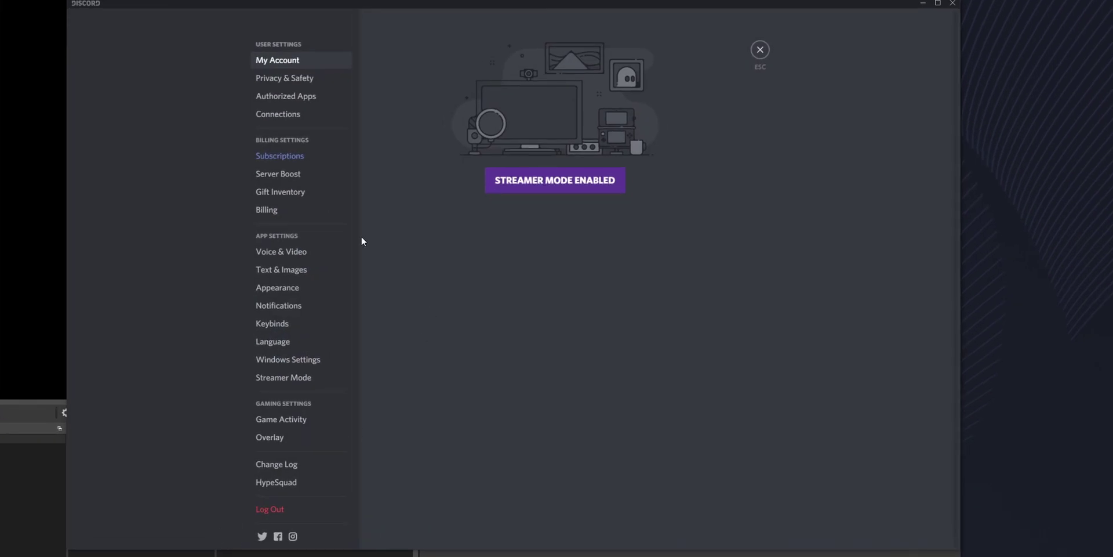
{"action": "left_click", "coordinate": [283, 252]}
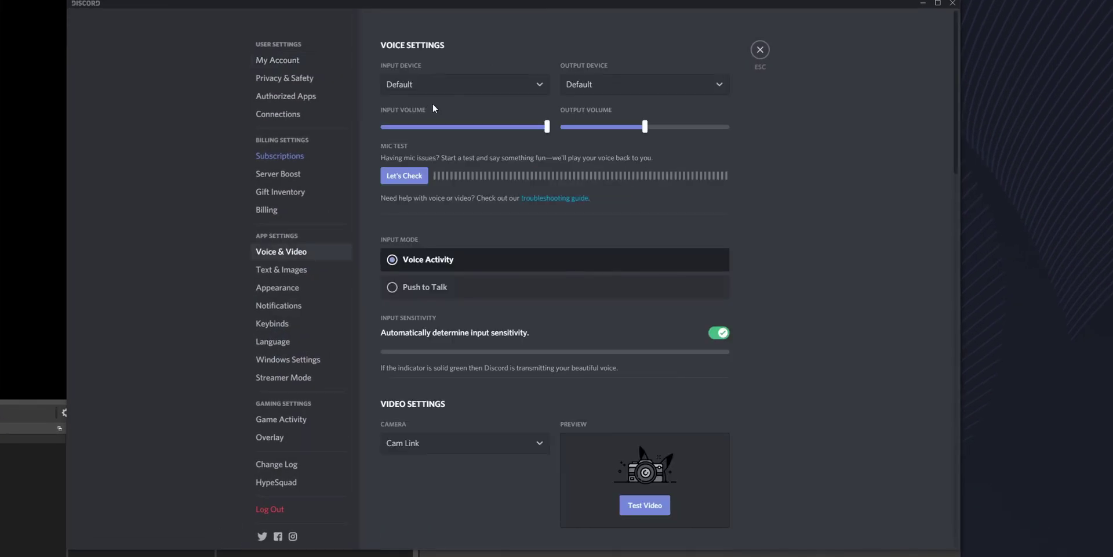
{"action": "left_click", "coordinate": [435, 87]}
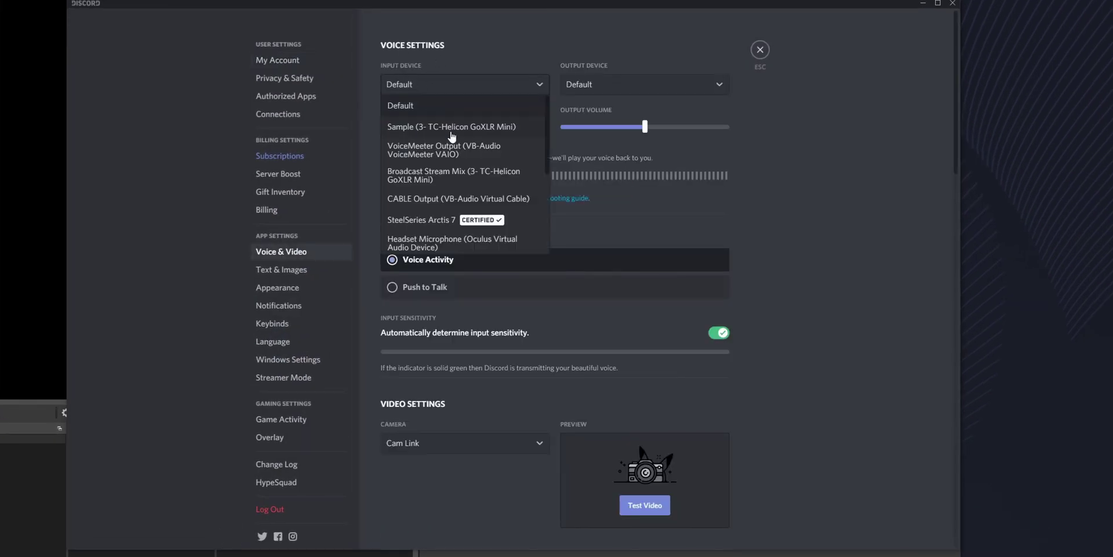
{"action": "scroll", "coordinate": [451, 138], "scroll_direction": "down", "scroll_amount": 3}
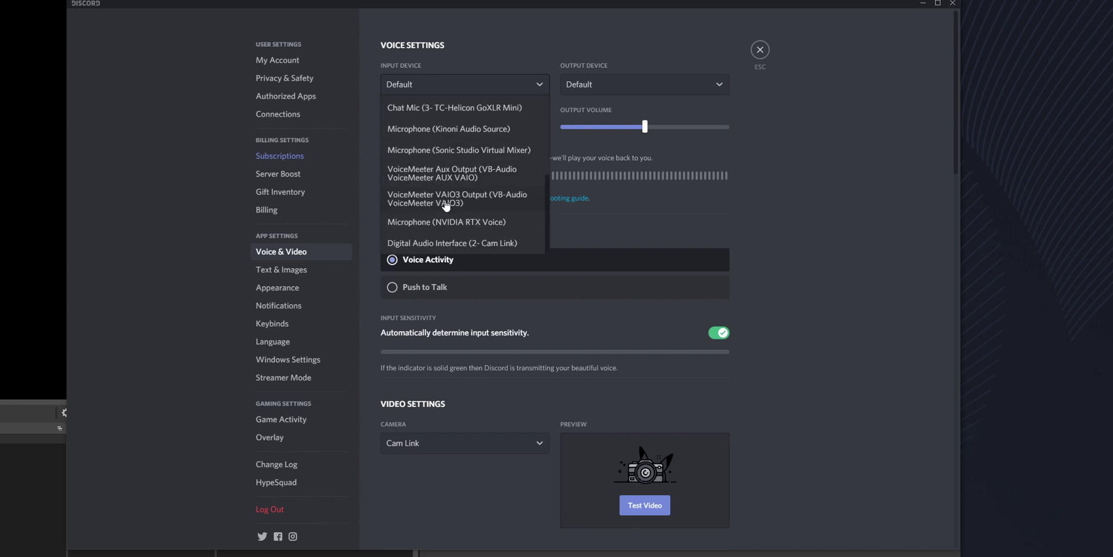
{"action": "left_click", "coordinate": [470, 226]}
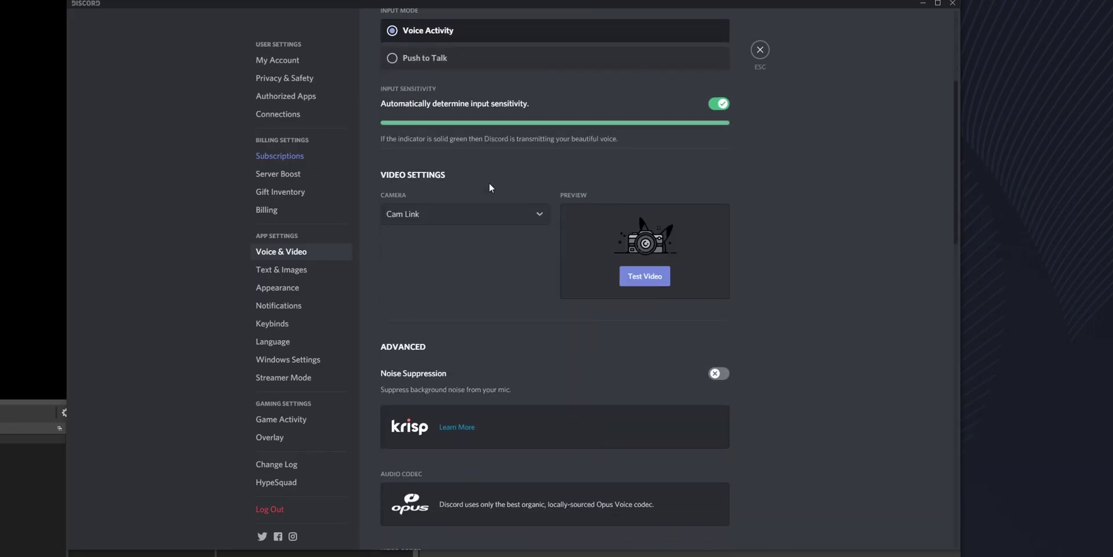
{"action": "scroll", "coordinate": [488, 182], "scroll_direction": "down", "scroll_amount": 3}
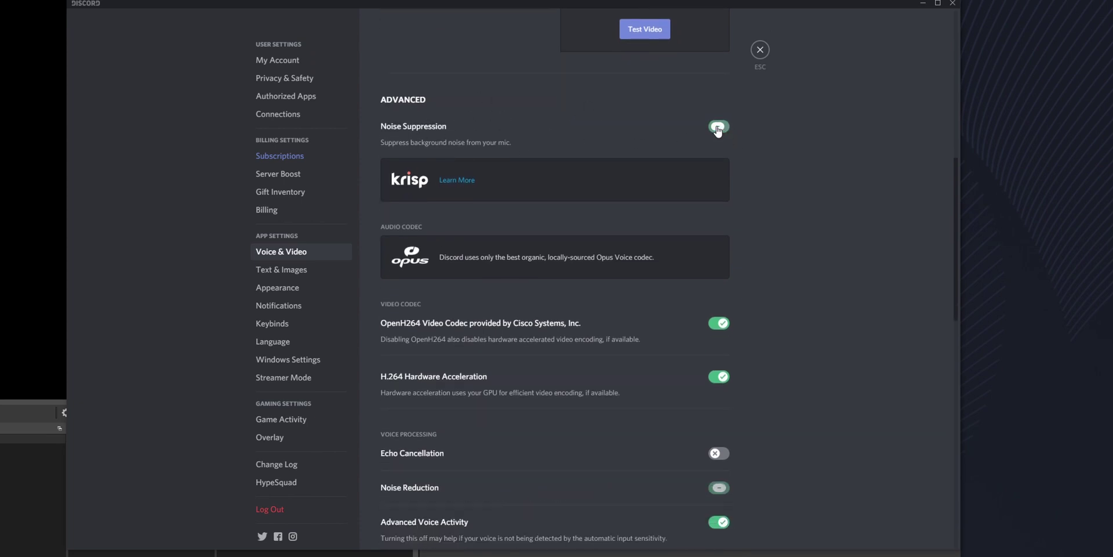
{"action": "scroll", "coordinate": [648, 169], "scroll_direction": "down", "scroll_amount": 5}
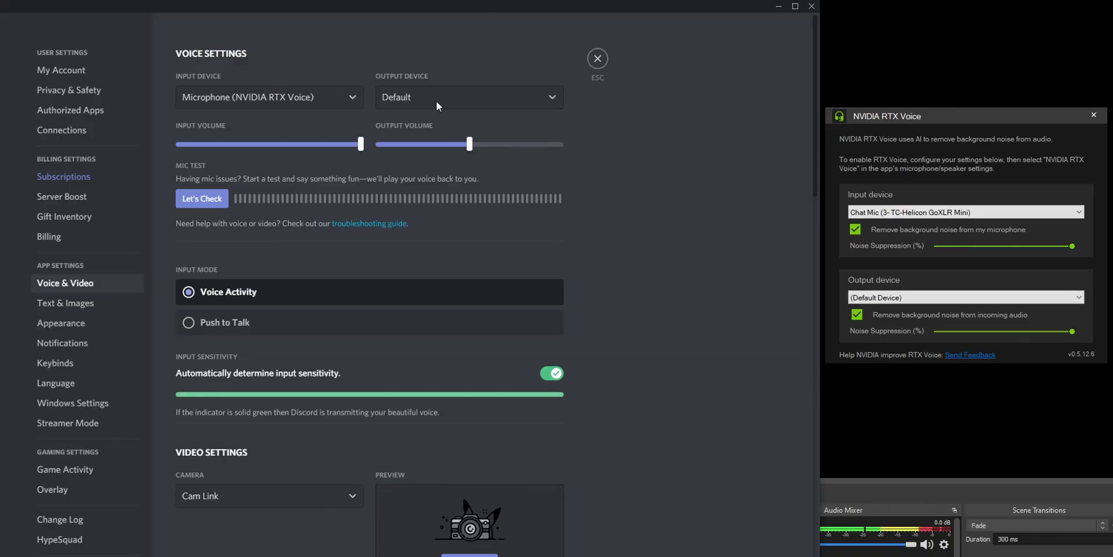
Set Discord's Output Device to Speakers (NVIDIA RTX Voice).
{"action": "left_click", "coordinate": [435, 102]}
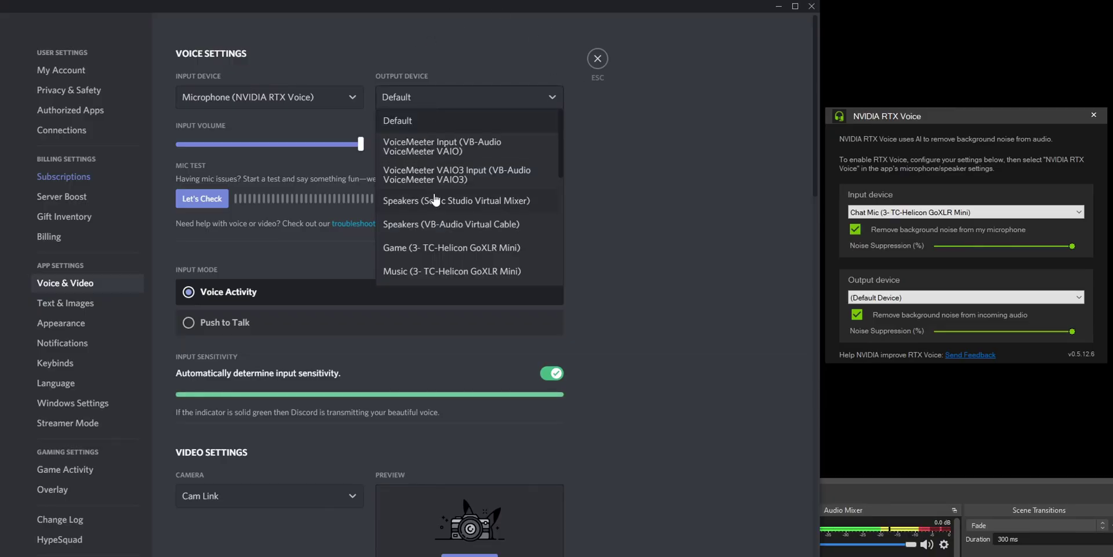
{"action": "scroll", "coordinate": [435, 200], "scroll_direction": "down", "scroll_amount": 3}
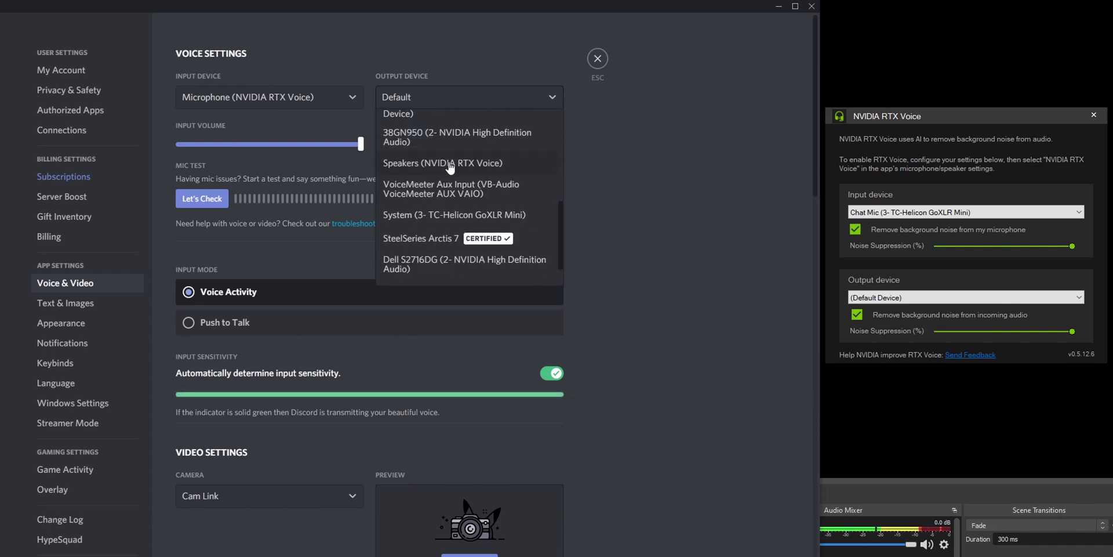
{"action": "left_click", "coordinate": [506, 168]}
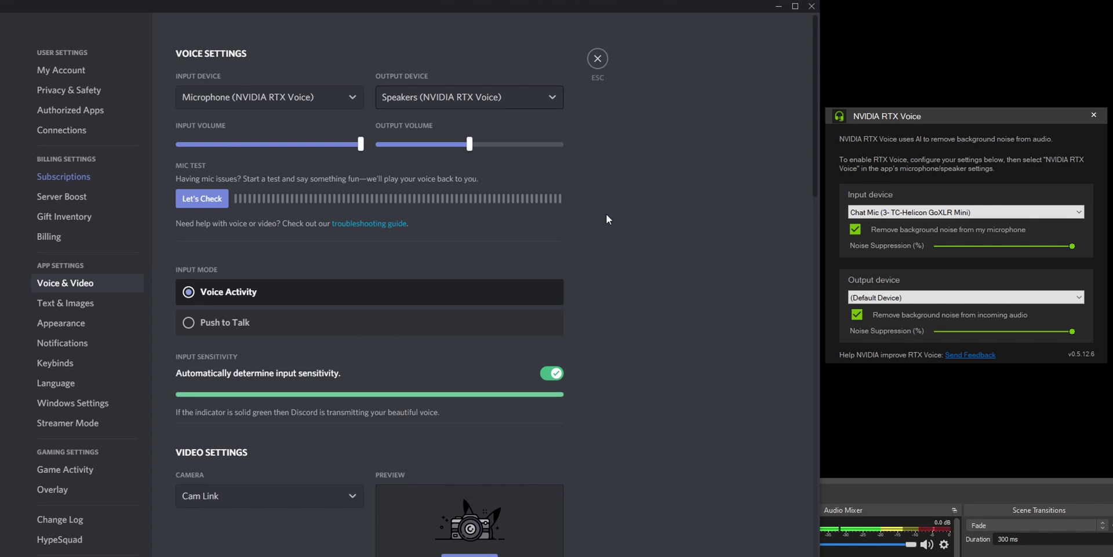
Move the RTX Voice window higher and open its Output device list.
{"action": "left_click_drag", "start_coordinate": [896, 121], "coordinate": [962, 41]}
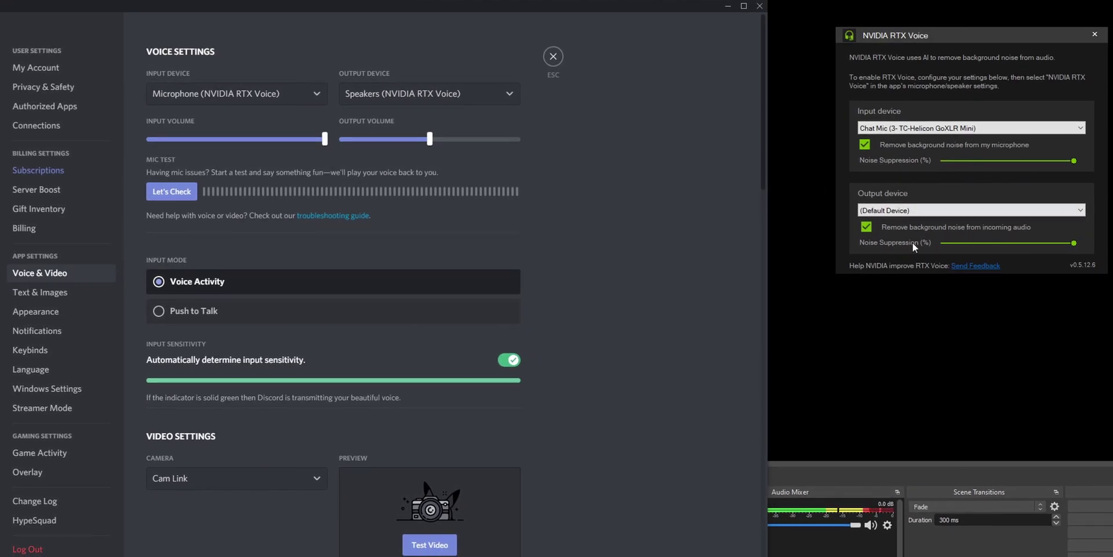
{"action": "left_click", "coordinate": [899, 213]}
{"action": "left_click", "coordinate": [892, 213]}
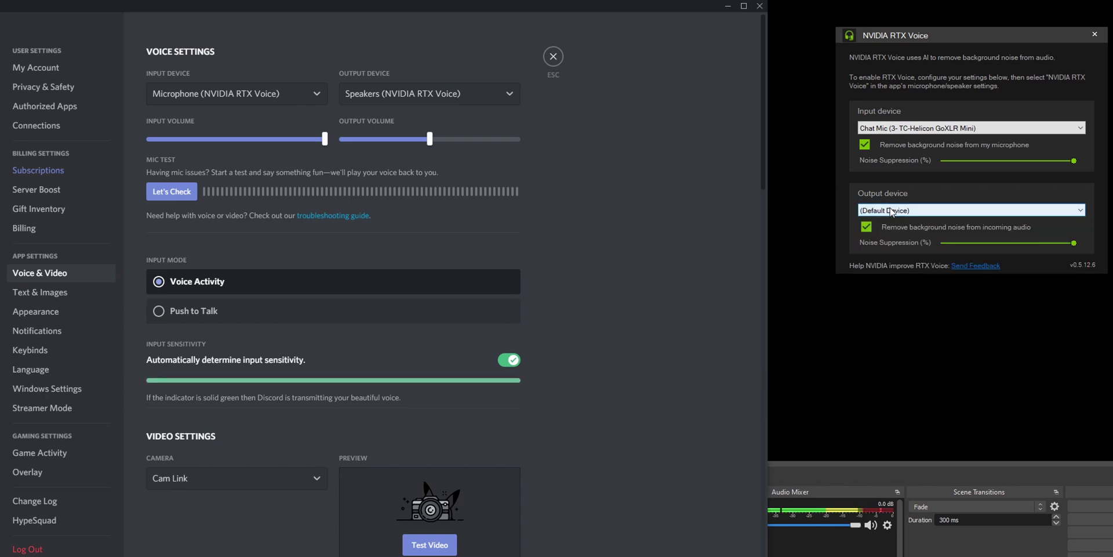
{"action": "left_click", "coordinate": [892, 212]}
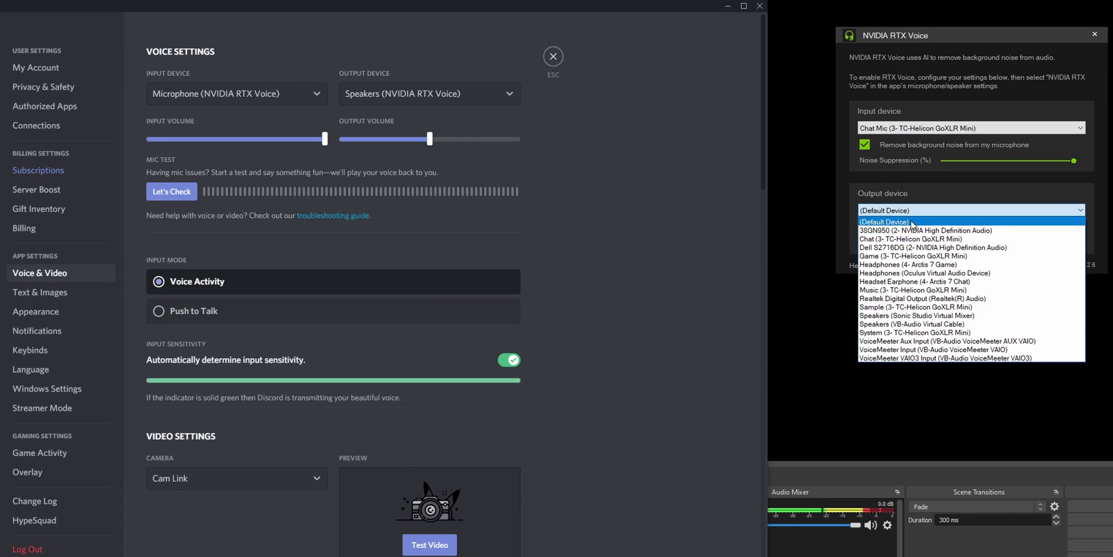
Try RTX Voice output devices, settling on 38GN950 (2- NVIDIA High Definition Audio) with incoming noise removal on.
{"action": "left_click", "coordinate": [917, 265]}
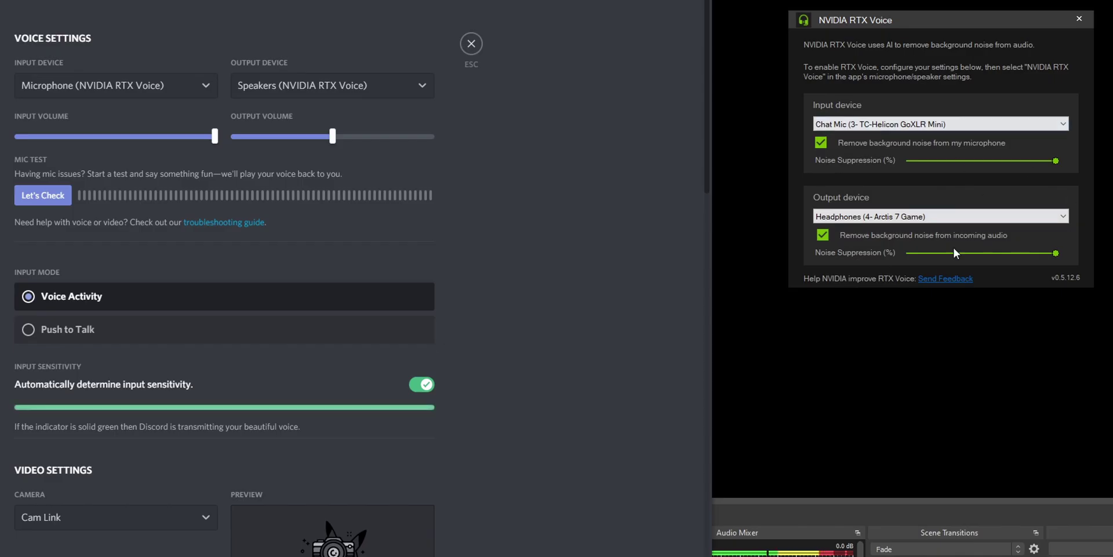
{"action": "left_click", "coordinate": [891, 218]}
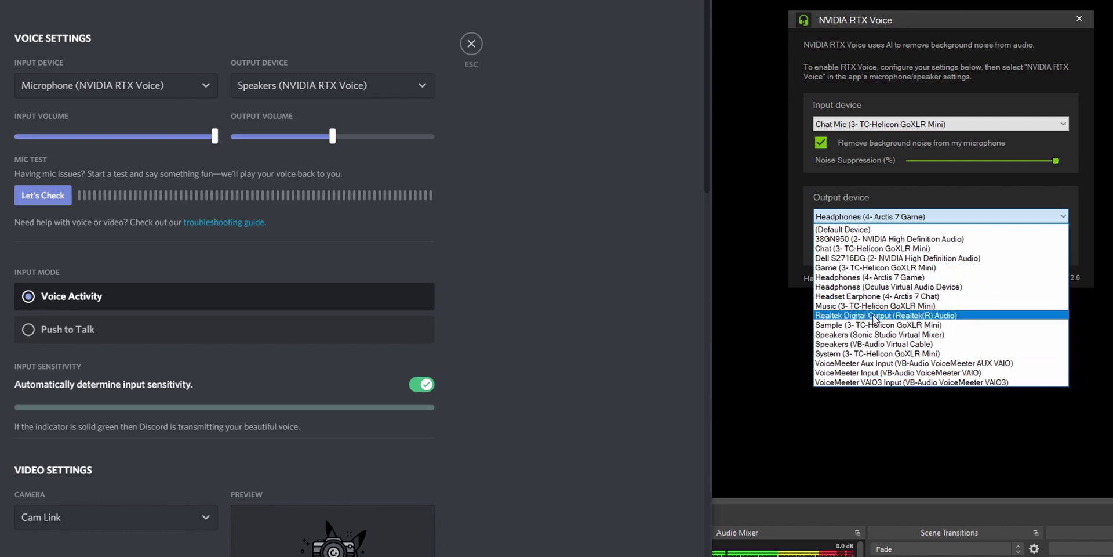
{"action": "left_click", "coordinate": [940, 315]}
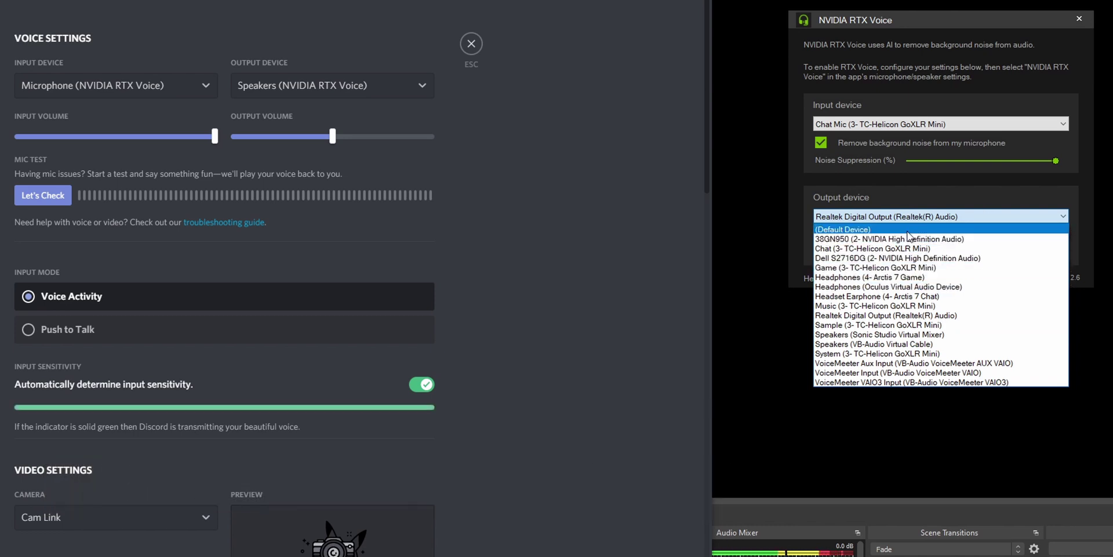
{"action": "left_click", "coordinate": [847, 239]}
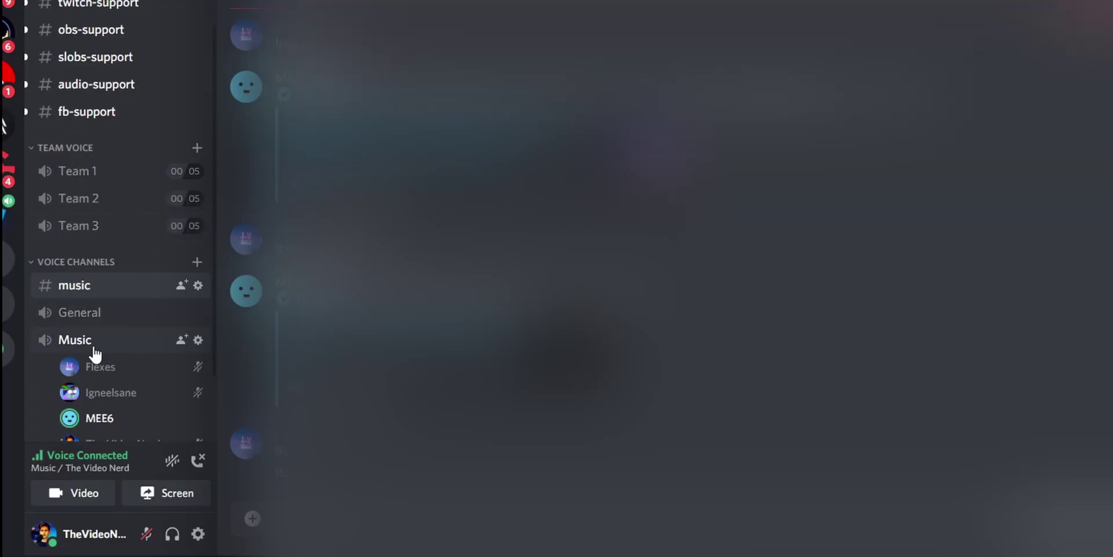
{"action": "scroll", "coordinate": [94, 347], "scroll_direction": "down", "scroll_amount": 4}
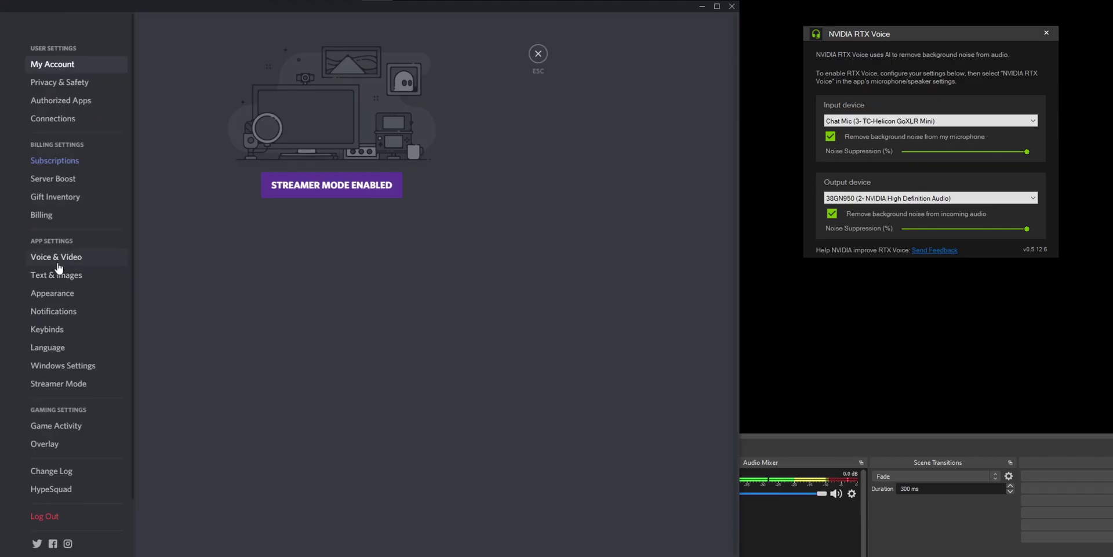
Select Voice & Video in the Discord User Settings sidebar.
{"action": "left_click", "coordinate": [24, 258]}
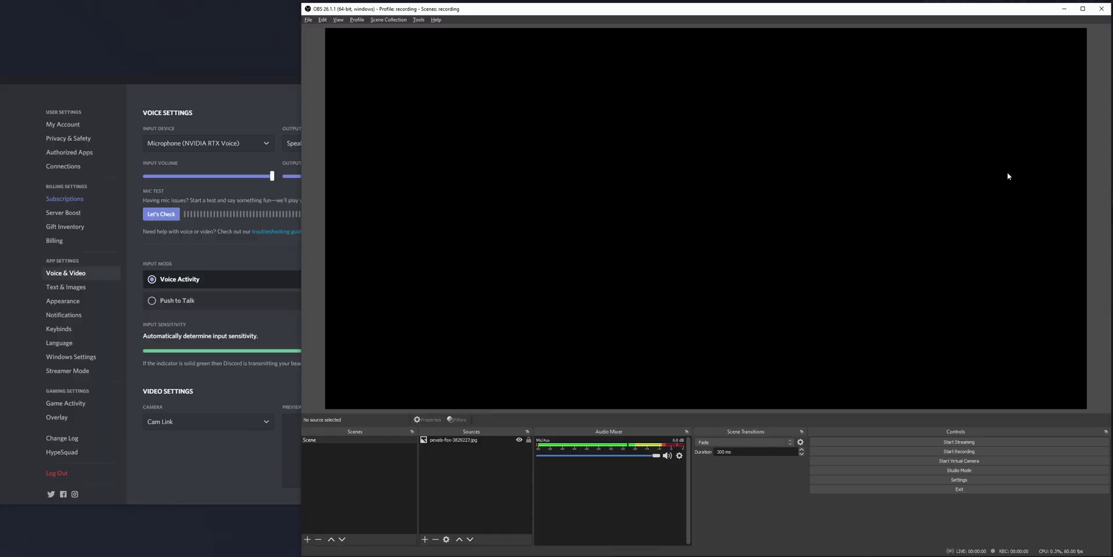
In OBS Audio settings, set Desktop Audio 2 to 38GN950 (2- NVIDIA High Definition Audio) and apply.
{"action": "left_click", "coordinate": [961, 479]}
{"action": "left_click", "coordinate": [530, 207]}
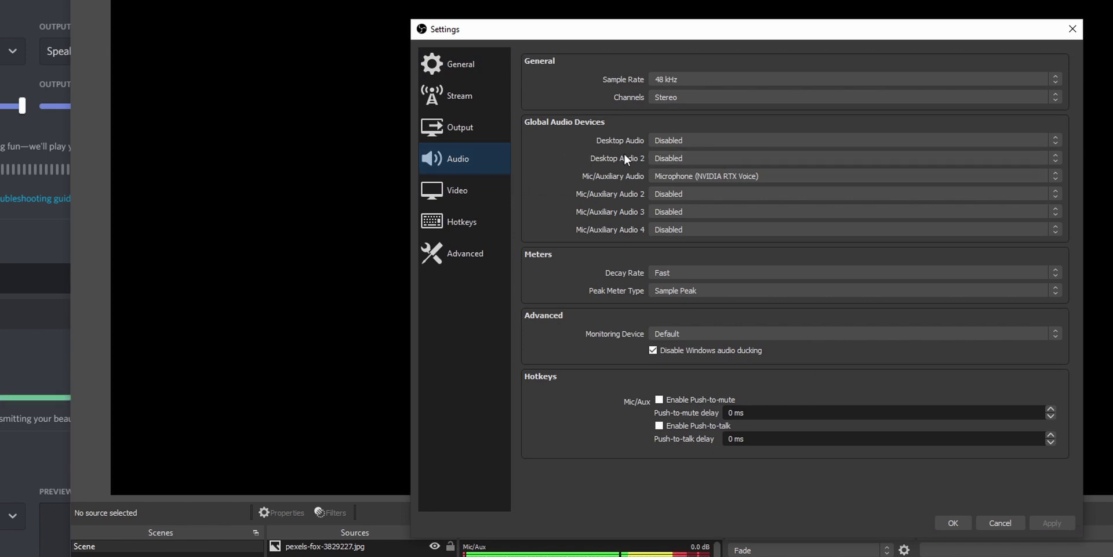
{"action": "left_click", "coordinate": [708, 156]}
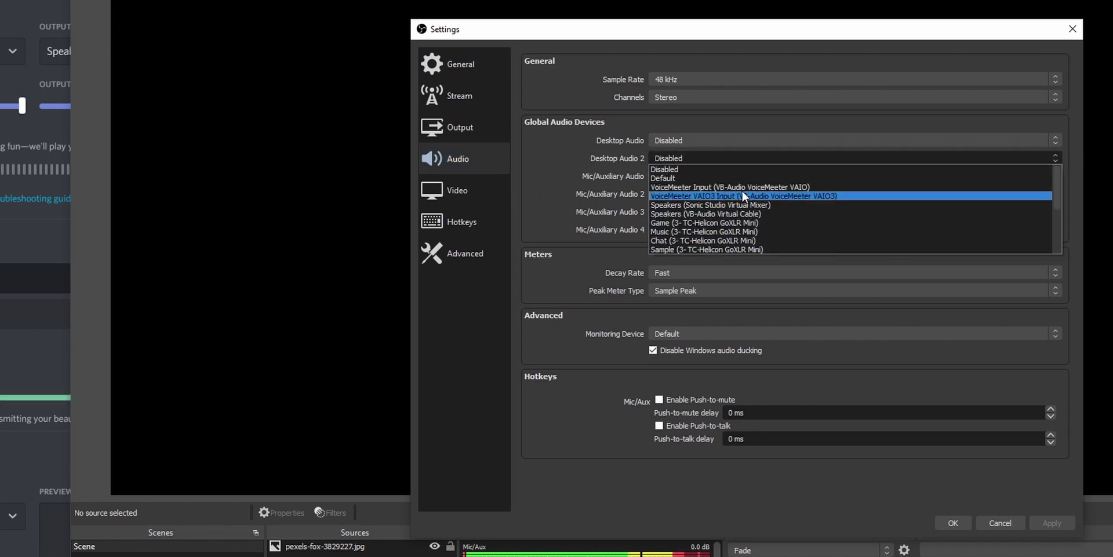
{"action": "scroll", "coordinate": [732, 192], "scroll_direction": "down", "scroll_amount": 3}
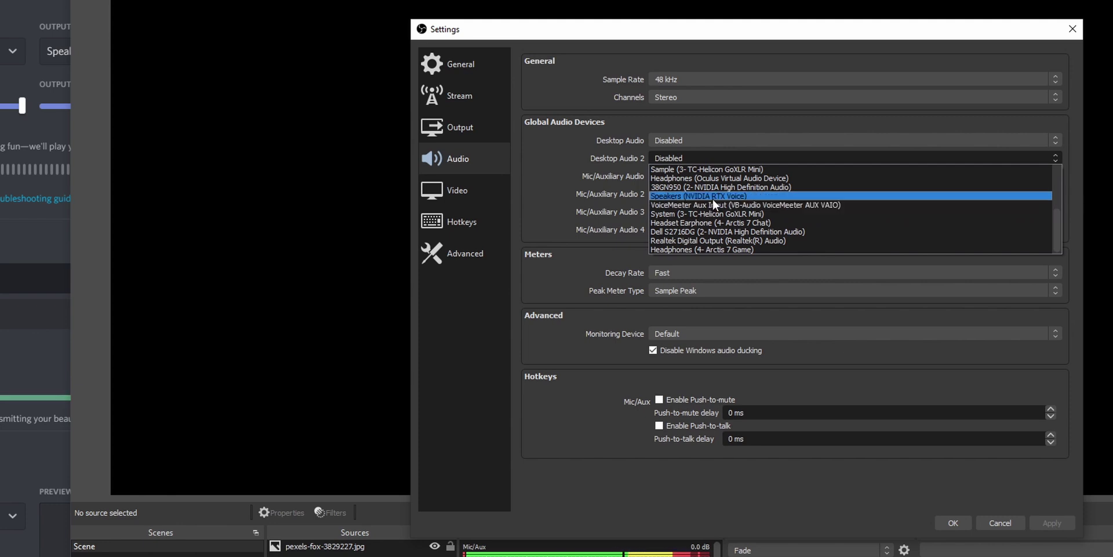
{"action": "scroll", "coordinate": [733, 221], "scroll_direction": "up", "scroll_amount": 1}
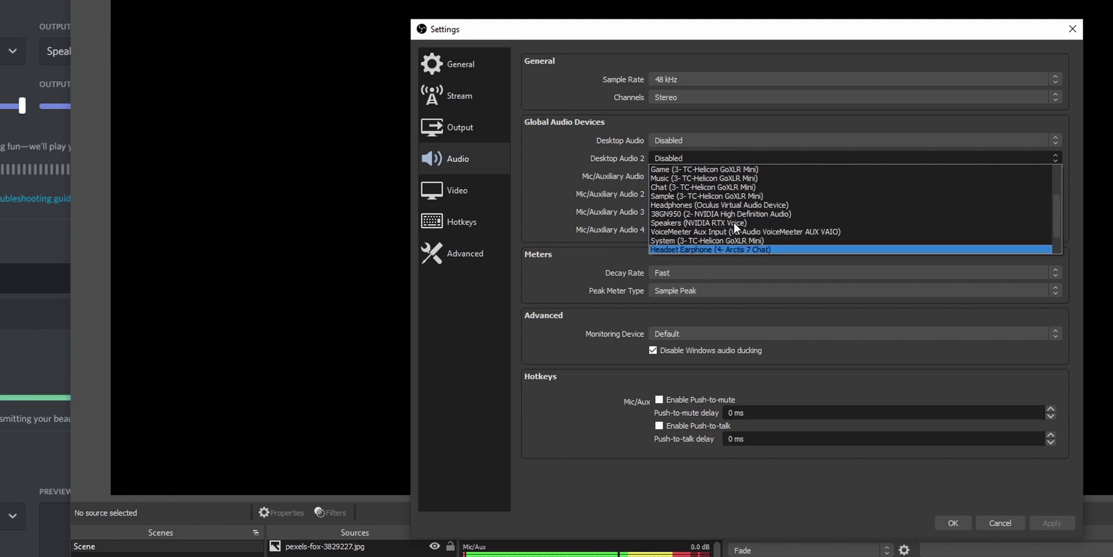
{"action": "left_click", "coordinate": [677, 213]}
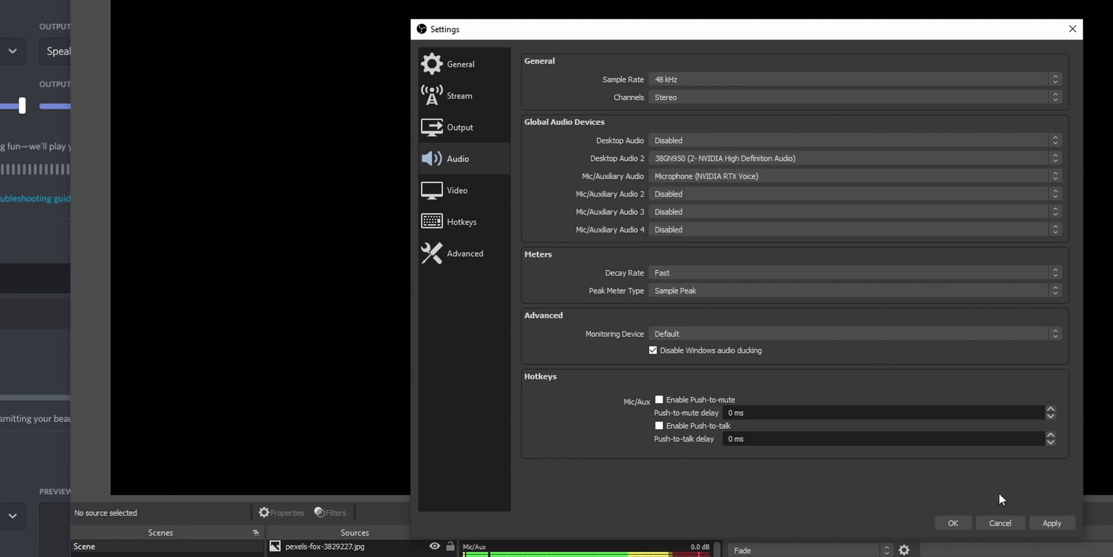
{"action": "left_click", "coordinate": [1052, 522]}
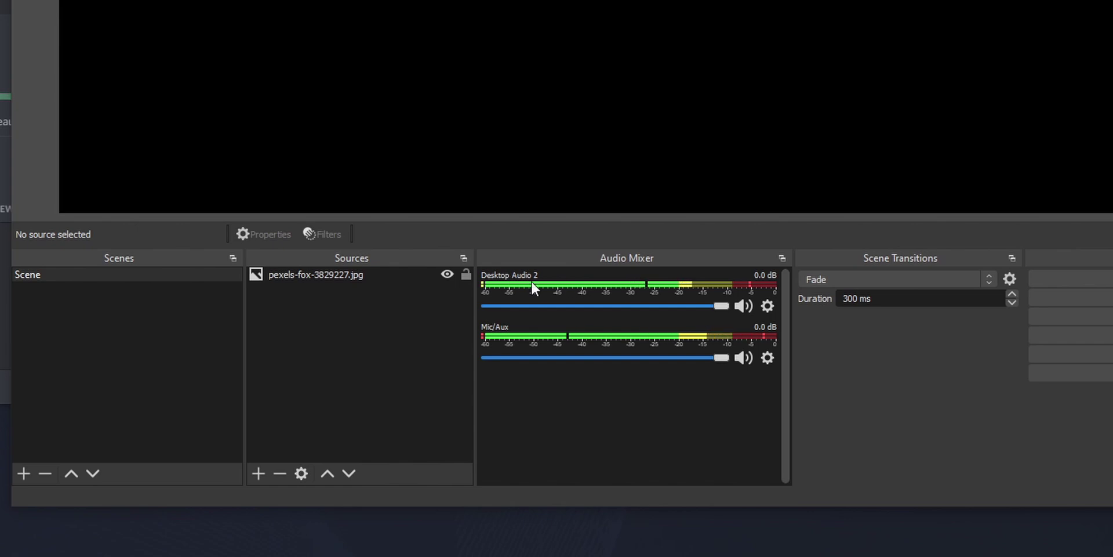
Rename the Desktop Audio 2 mixer source to 'Discord' via its gear menu.
{"action": "left_click", "coordinate": [768, 306]}
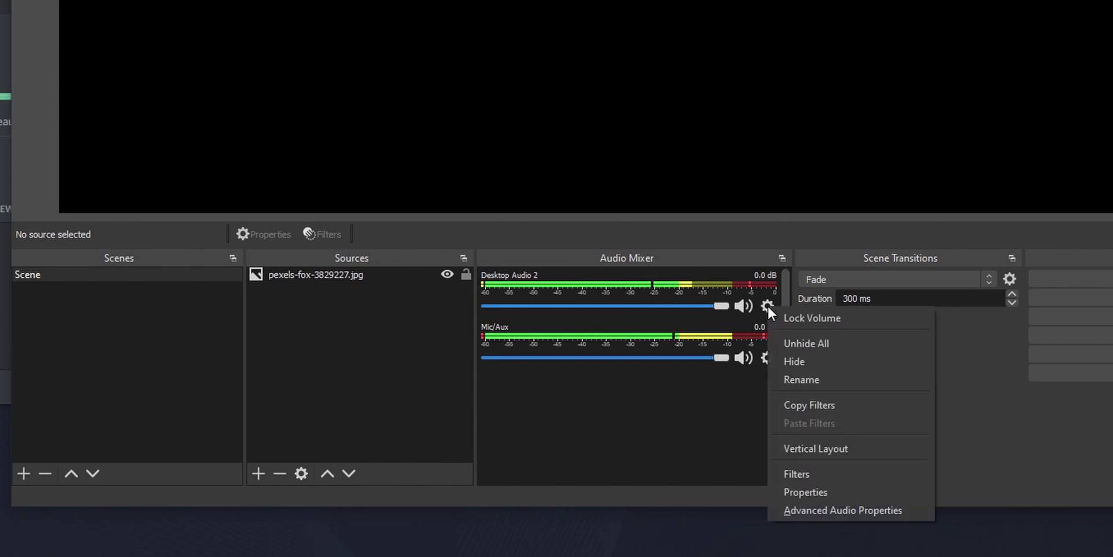
{"action": "left_click", "coordinate": [793, 381]}
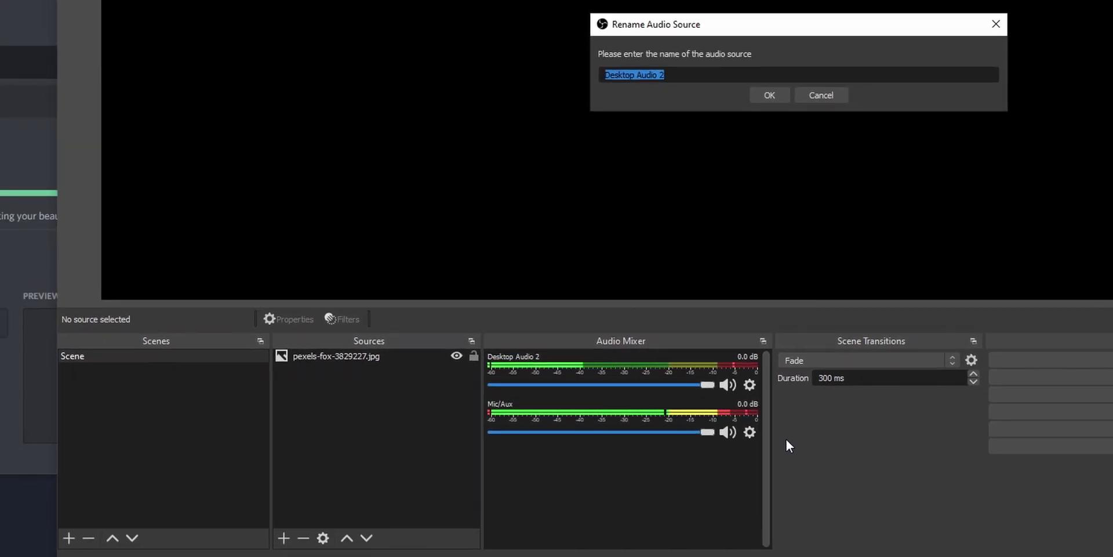
{"action": "type", "text": "Discord"}
{"action": "left_click", "coordinate": [764, 93]}
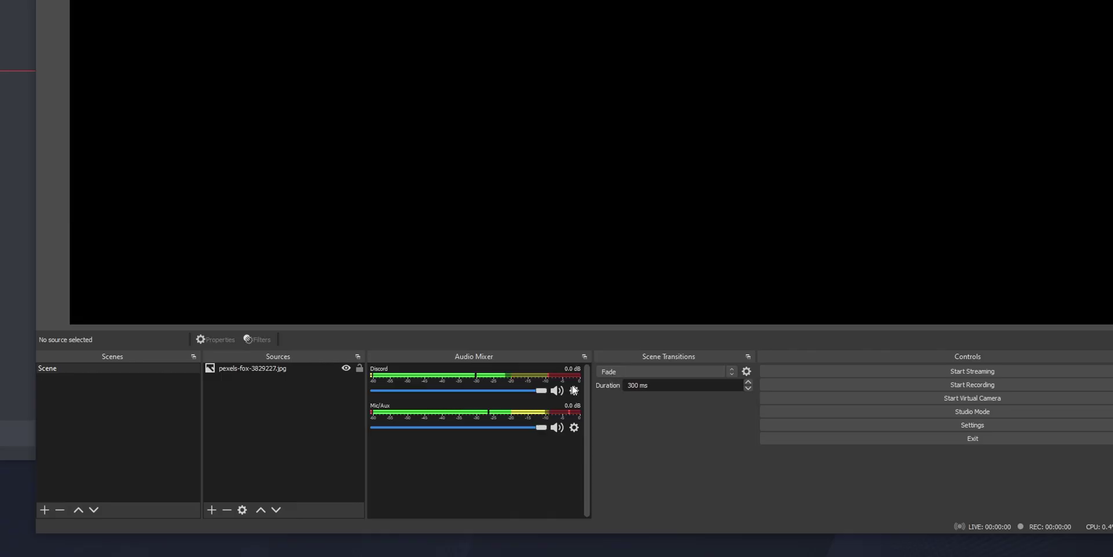
Open Advanced Audio Properties for the Discord source, and briefly view then close Streamlabs' Advanced Audio Settings.
{"action": "left_click", "coordinate": [574, 390]}
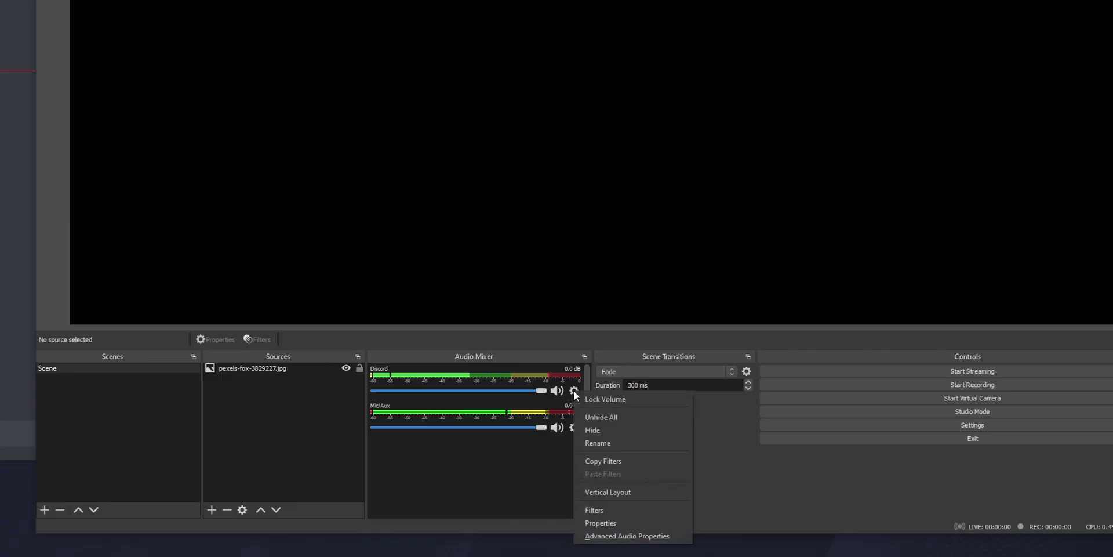
{"action": "left_click", "coordinate": [589, 536]}
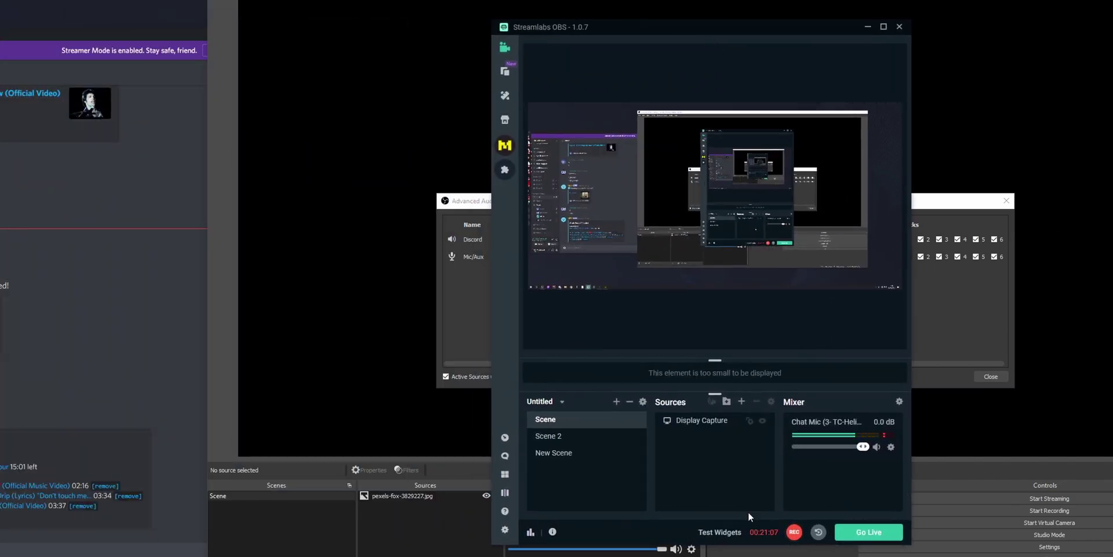
{"action": "left_click", "coordinate": [898, 401]}
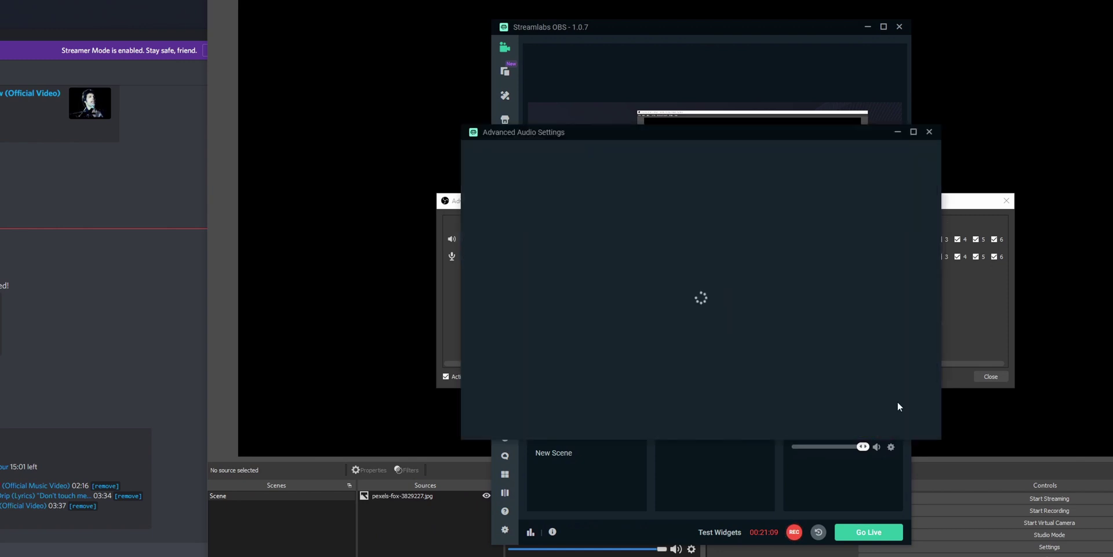
{"action": "left_click", "coordinate": [929, 133]}
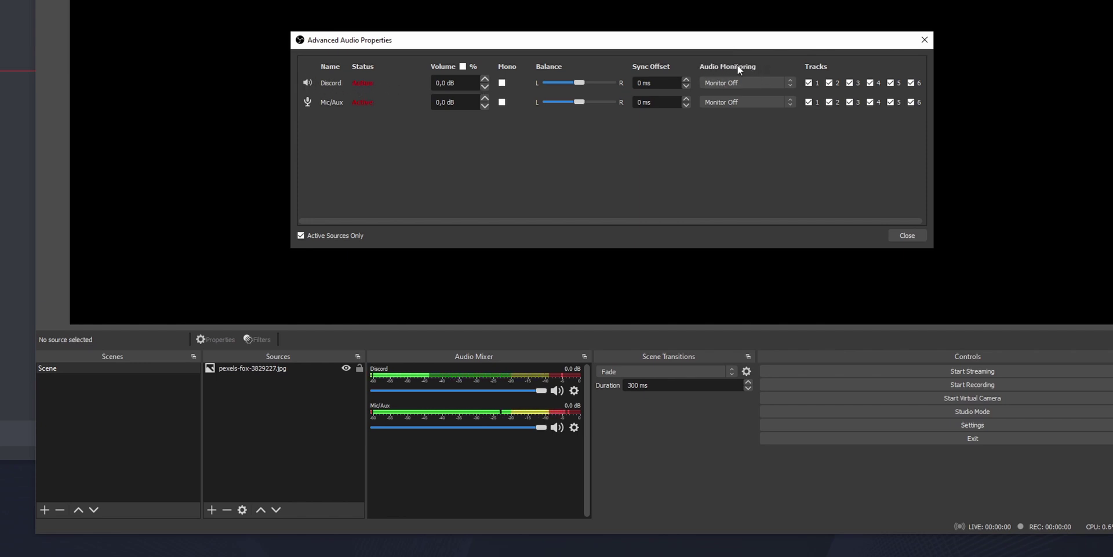
Set the Discord source's Audio Monitoring to Monitor and Output, then close Advanced Audio Properties.
{"action": "left_click", "coordinate": [729, 83]}
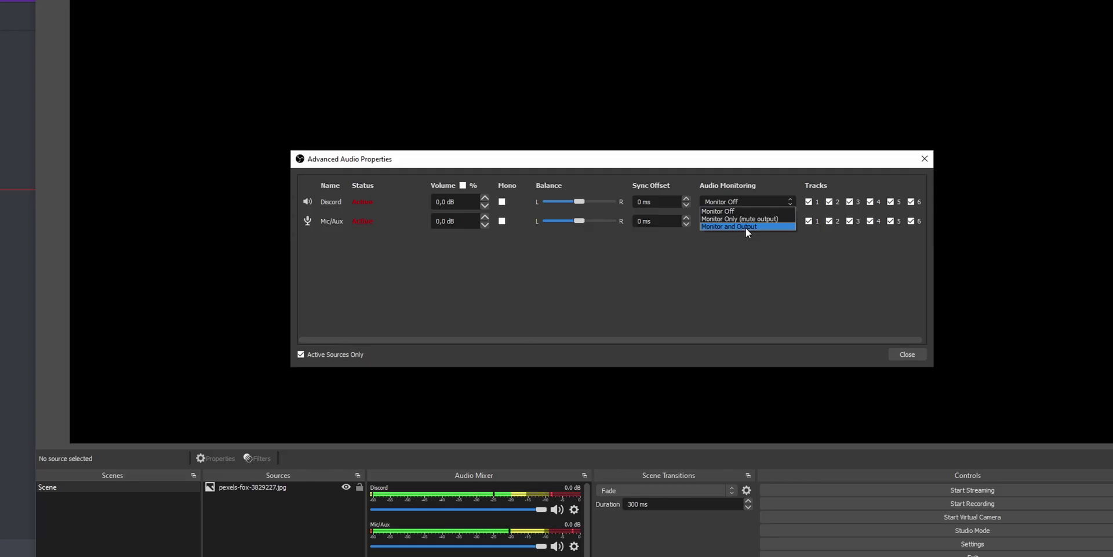
{"action": "left_click_drag", "start_coordinate": [743, 21], "coordinate": [984, 74]}
{"action": "left_click", "coordinate": [740, 229]}
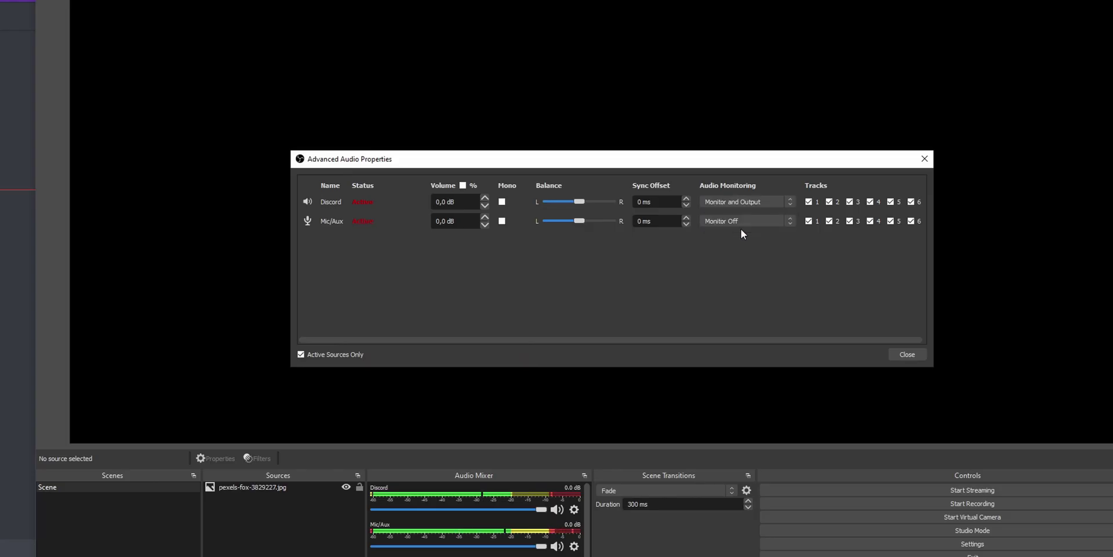
{"action": "left_click", "coordinate": [908, 354]}
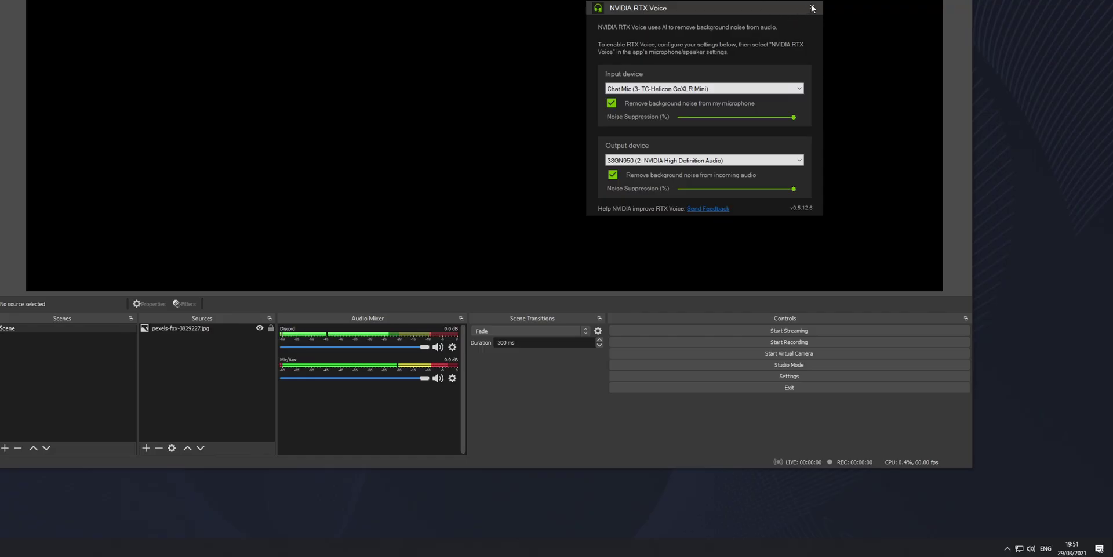
Close the RTX Voice window and launch NVIDIA Broadcast.
{"action": "left_click", "coordinate": [812, 7]}
{"action": "left_click", "coordinate": [1007, 548]}
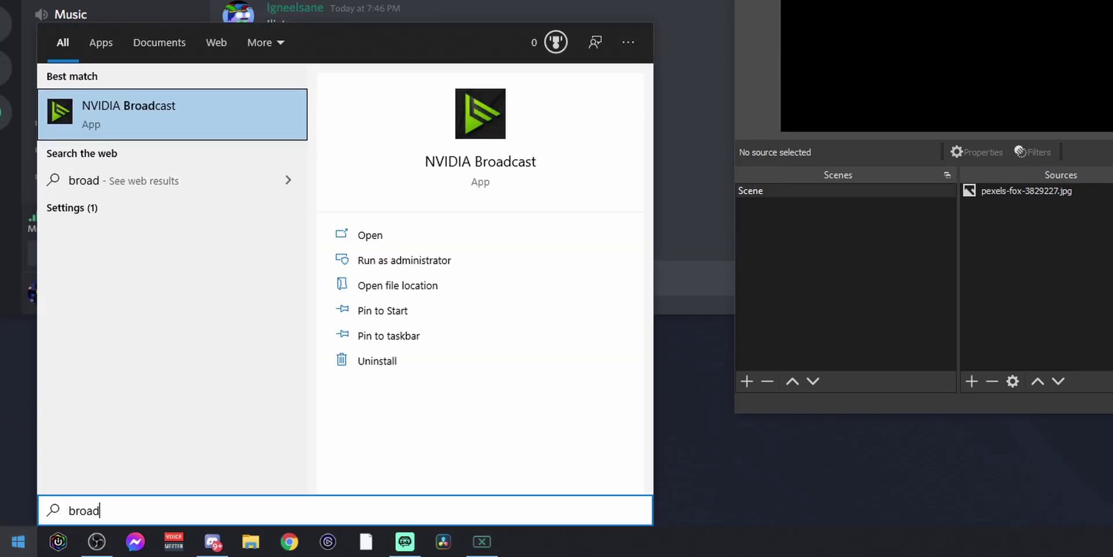
{"action": "key", "text": "Return"}
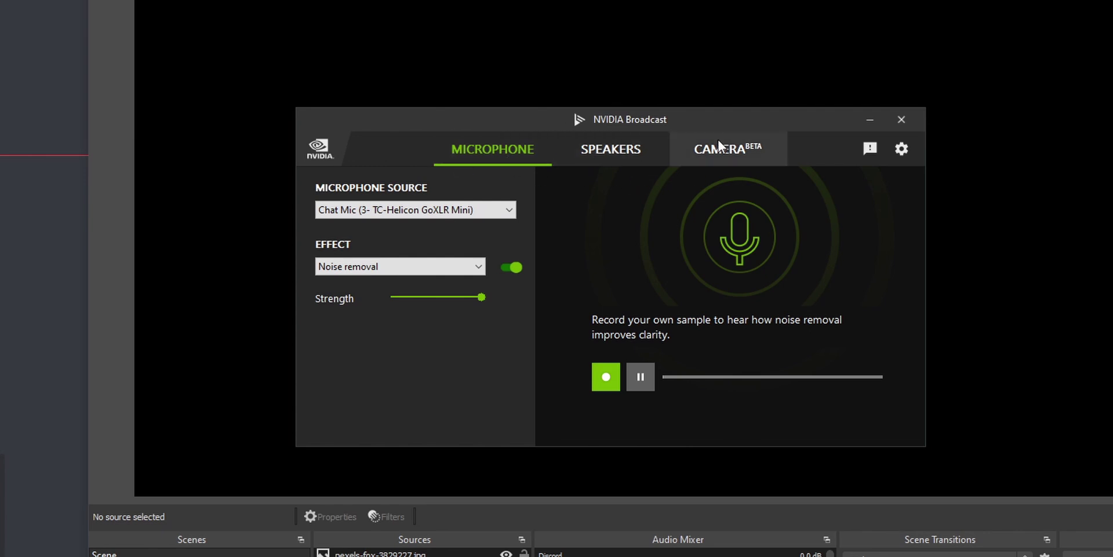
View NVIDIA Broadcast's Speakers tab, then return to the Microphone tab with noise removal on.
{"action": "left_click", "coordinate": [603, 154]}
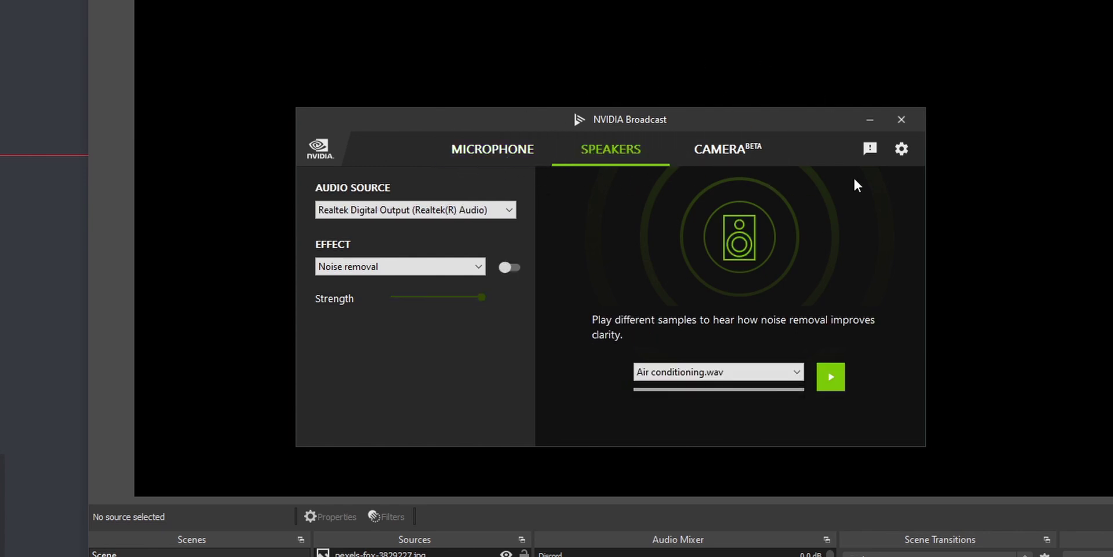
{"action": "left_click_drag", "start_coordinate": [618, 125], "coordinate": [796, 25]}
{"action": "left_click", "coordinate": [593, 139]}
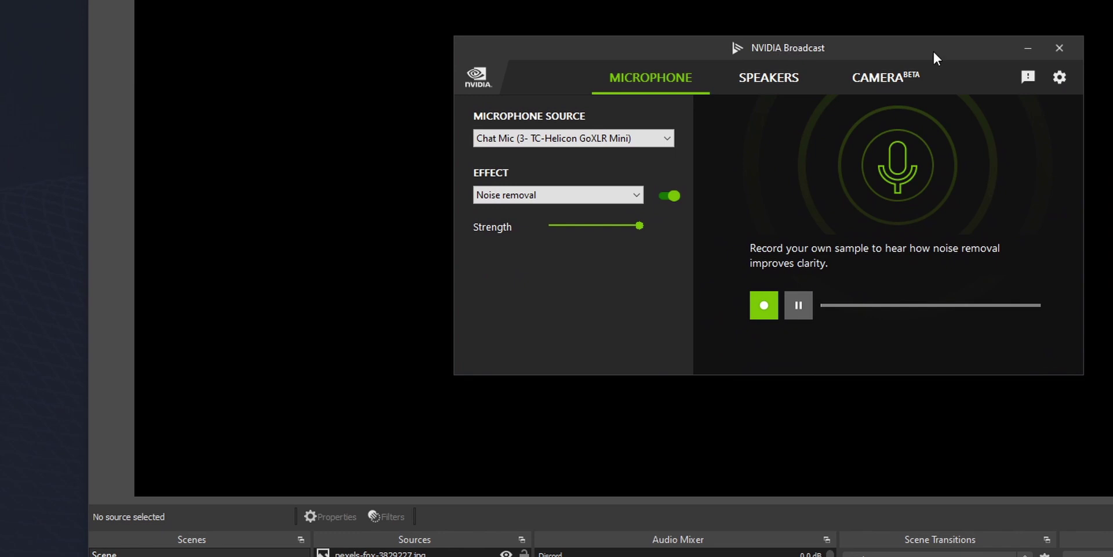
In the Camera settings, switch Background removal off to view the room, then back on.
{"action": "left_click", "coordinate": [875, 77]}
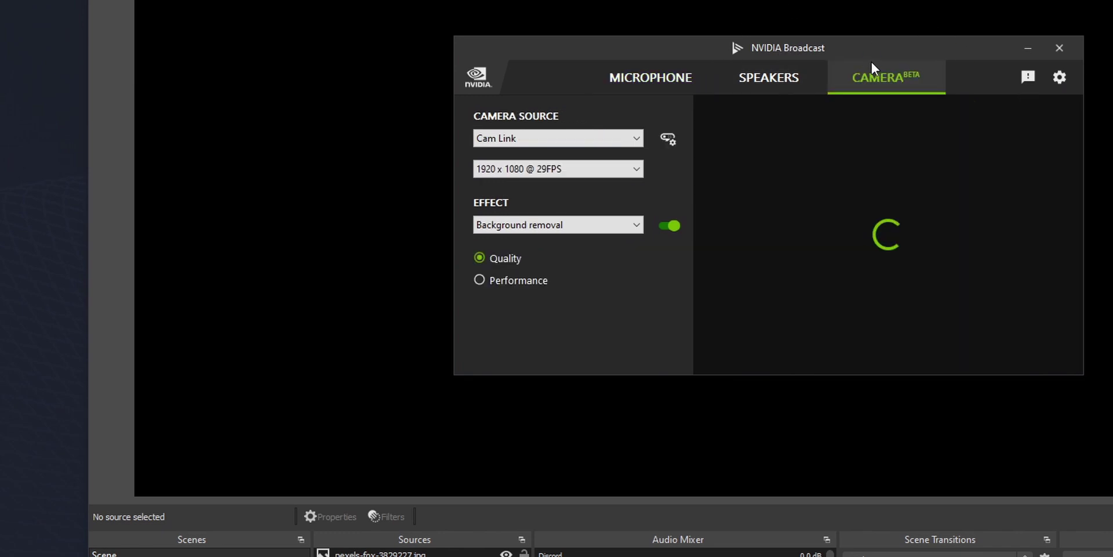
{"action": "left_click", "coordinate": [560, 138]}
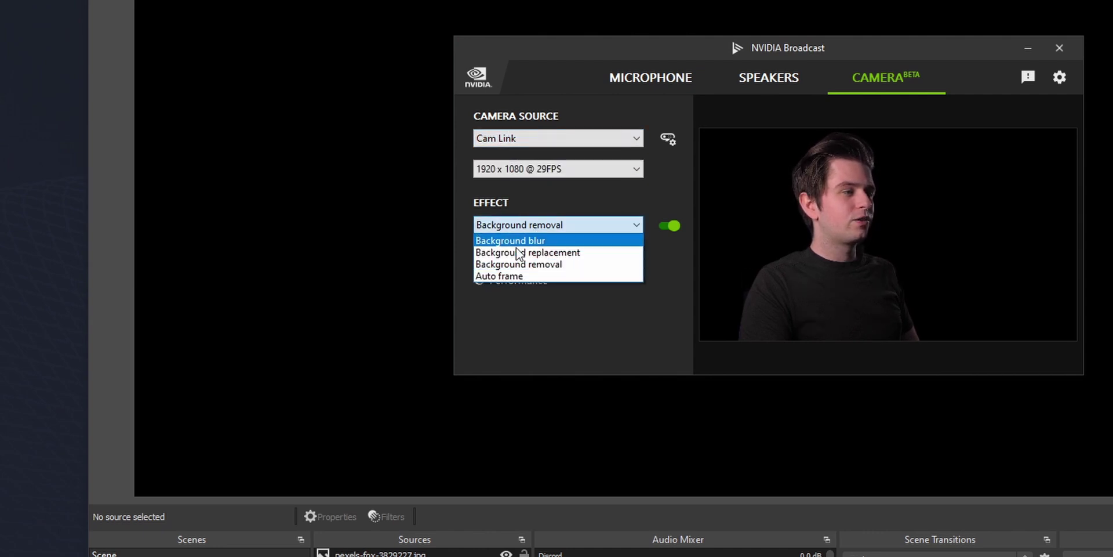
{"action": "left_click", "coordinate": [668, 226]}
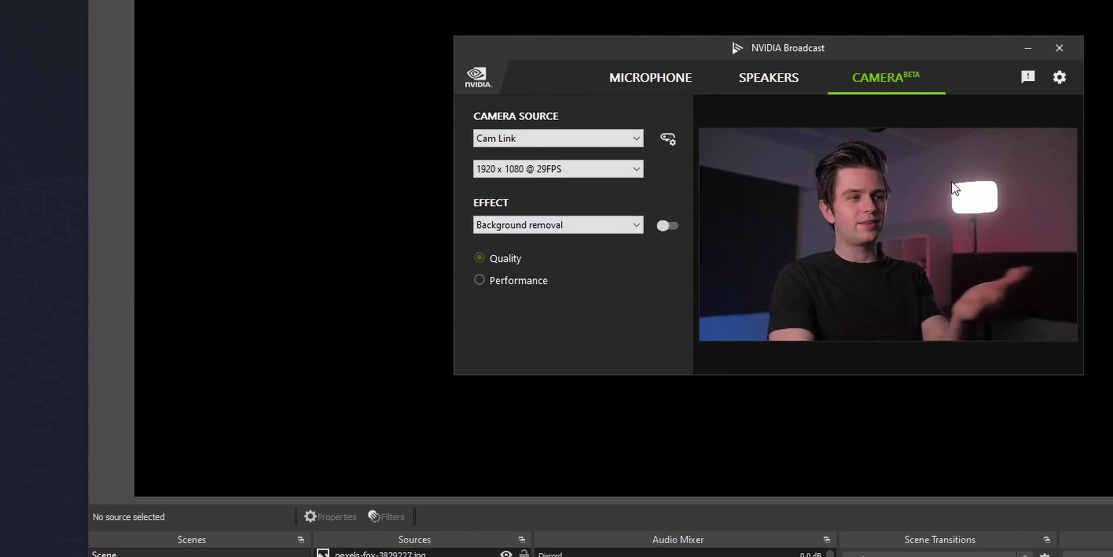
{"action": "left_click", "coordinate": [667, 224]}
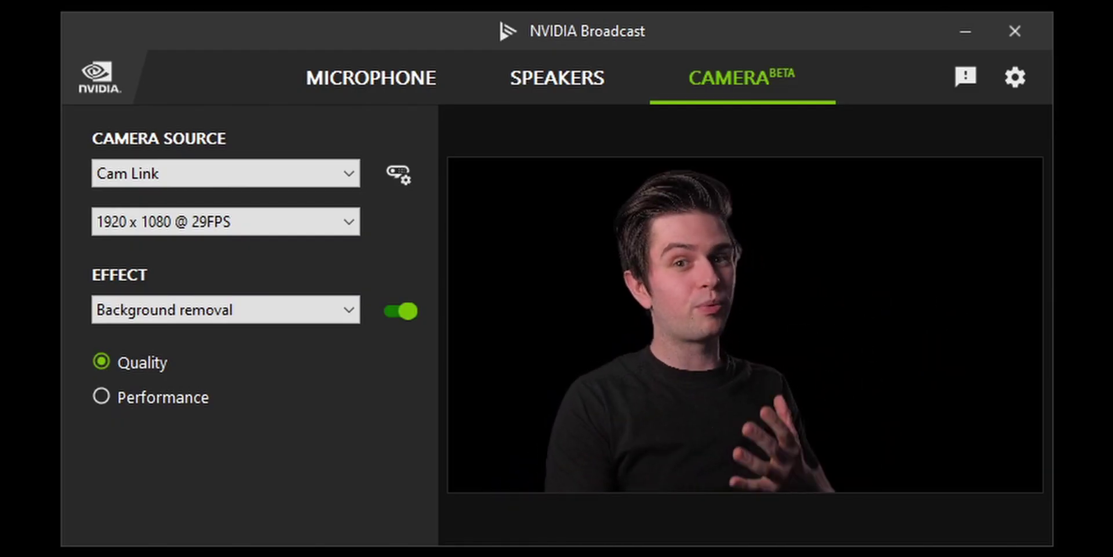
Change the camera effect to Background blur and enable it.
{"action": "left_click", "coordinate": [242, 311]}
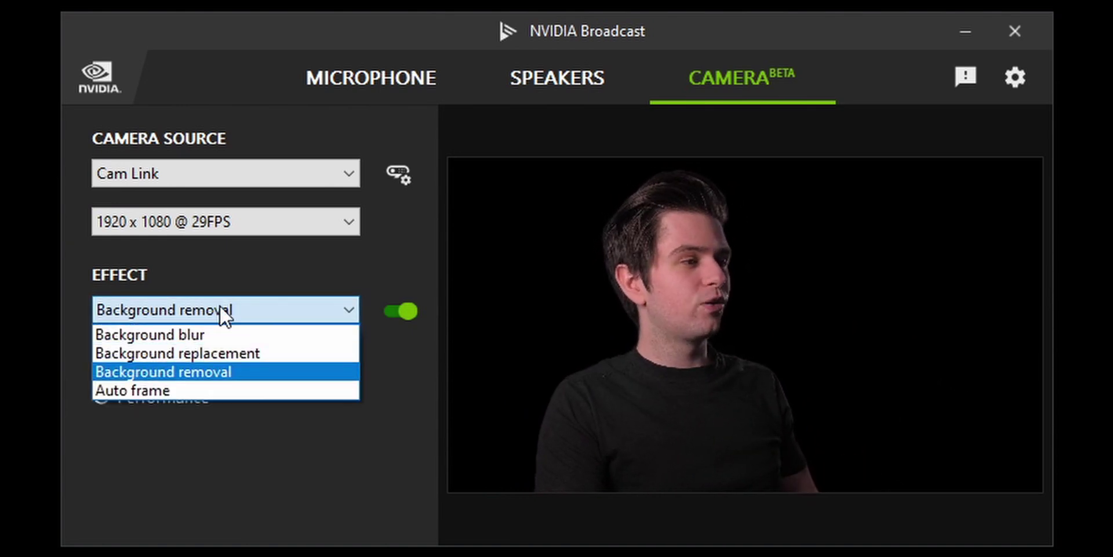
{"action": "left_click", "coordinate": [180, 336]}
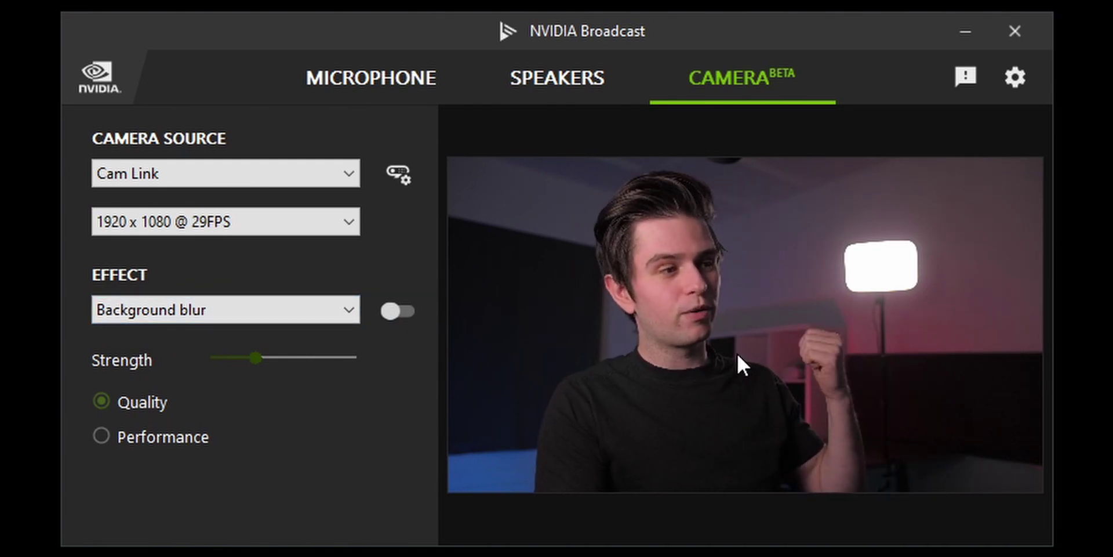
{"action": "left_click", "coordinate": [390, 311]}
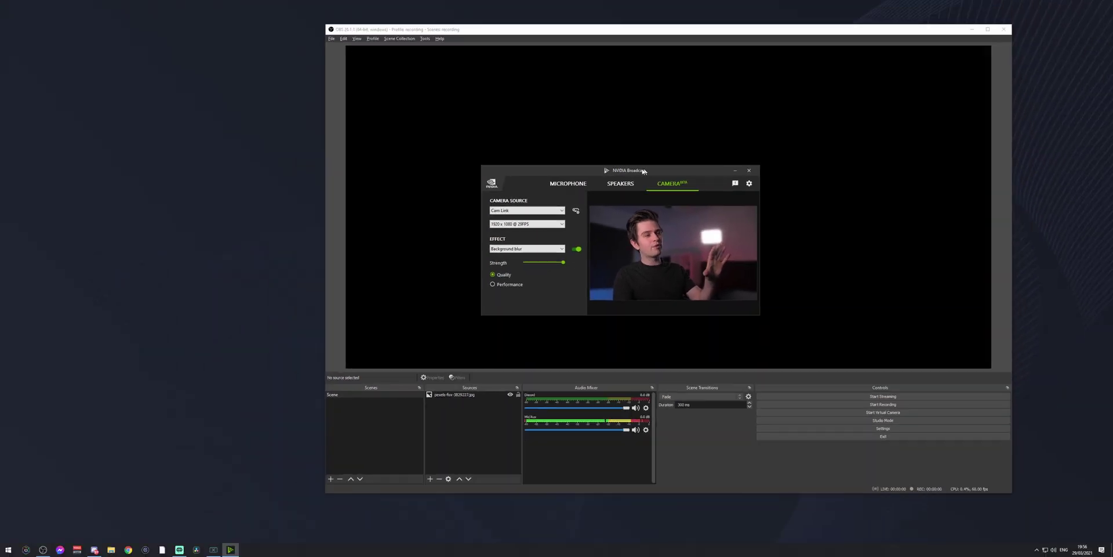
Add a Video Capture Device source in OBS using Camera (NVIDIA Broadcast) as its device.
{"action": "left_click_drag", "start_coordinate": [614, 169], "coordinate": [346, 169]}
{"action": "left_click", "coordinate": [629, 256]}
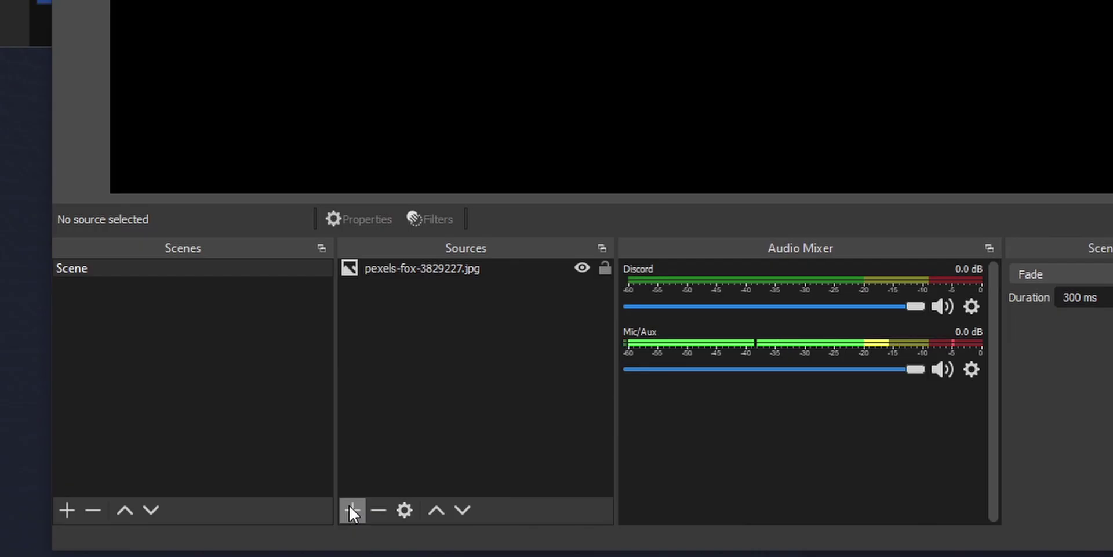
{"action": "left_click", "coordinate": [429, 478]}
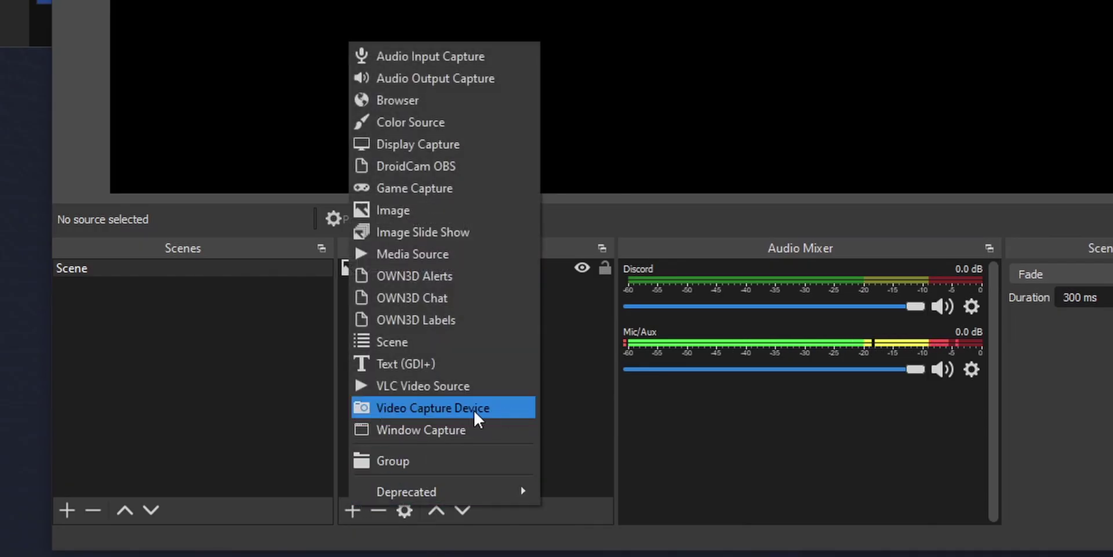
{"action": "left_click", "coordinate": [432, 408]}
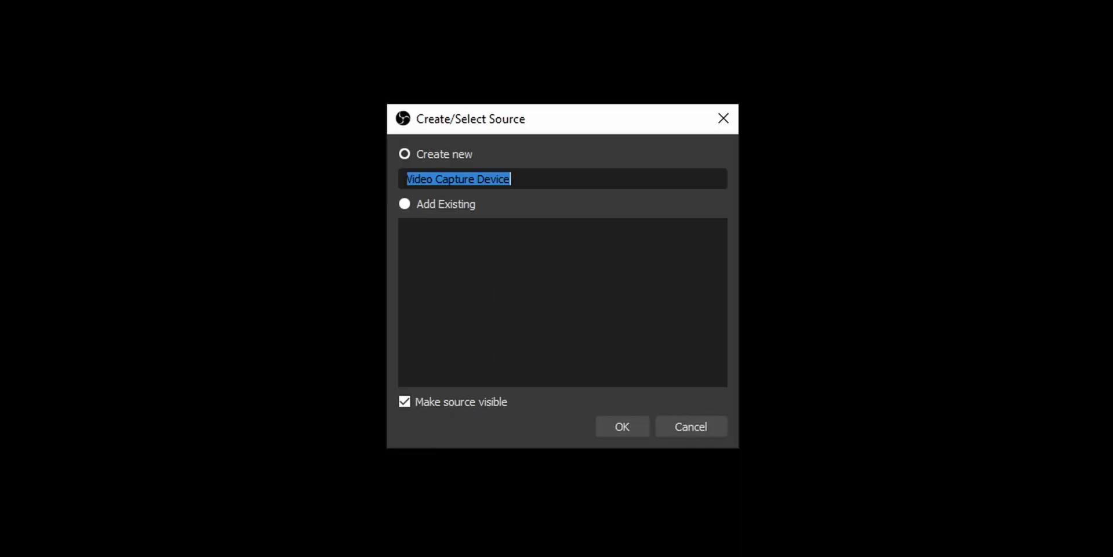
{"action": "left_click", "coordinate": [619, 433]}
{"action": "left_click", "coordinate": [459, 238]}
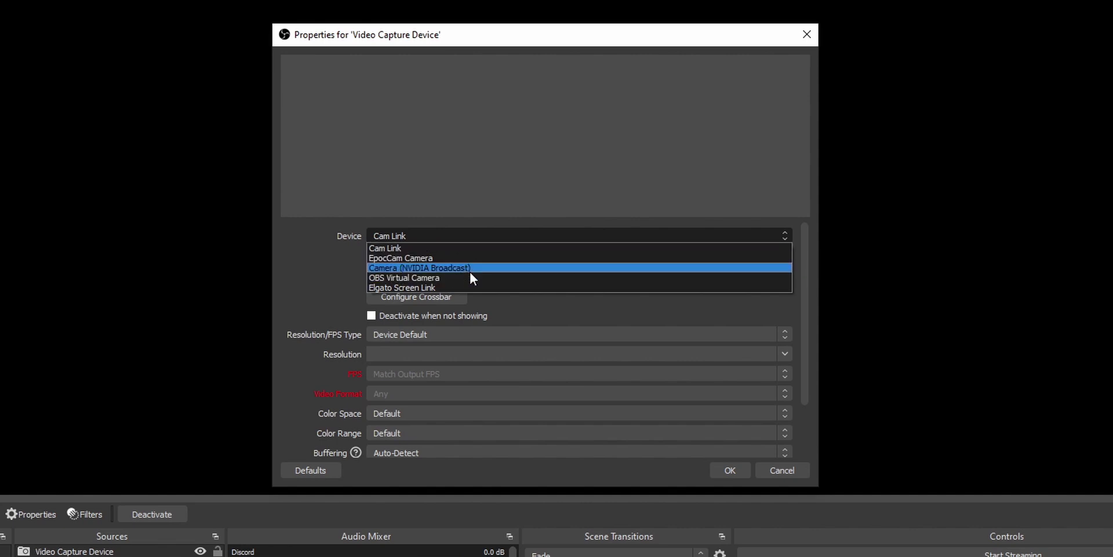
{"action": "left_click", "coordinate": [452, 267]}
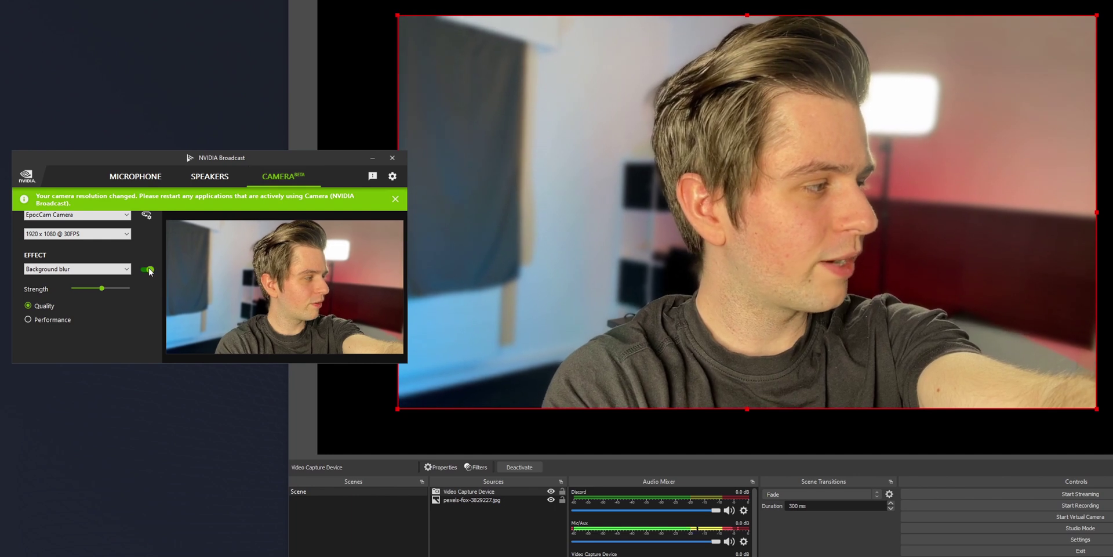
Turn off the blur and switch the camera effect to Background removal, enabled.
{"action": "left_click", "coordinate": [147, 270]}
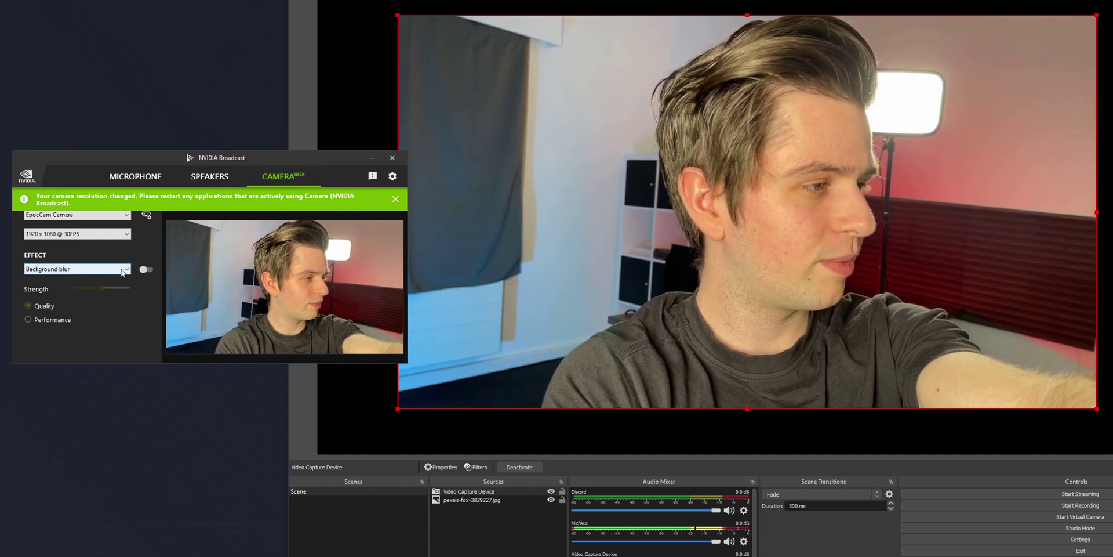
{"action": "left_click", "coordinate": [123, 271]}
{"action": "left_click", "coordinate": [71, 295]}
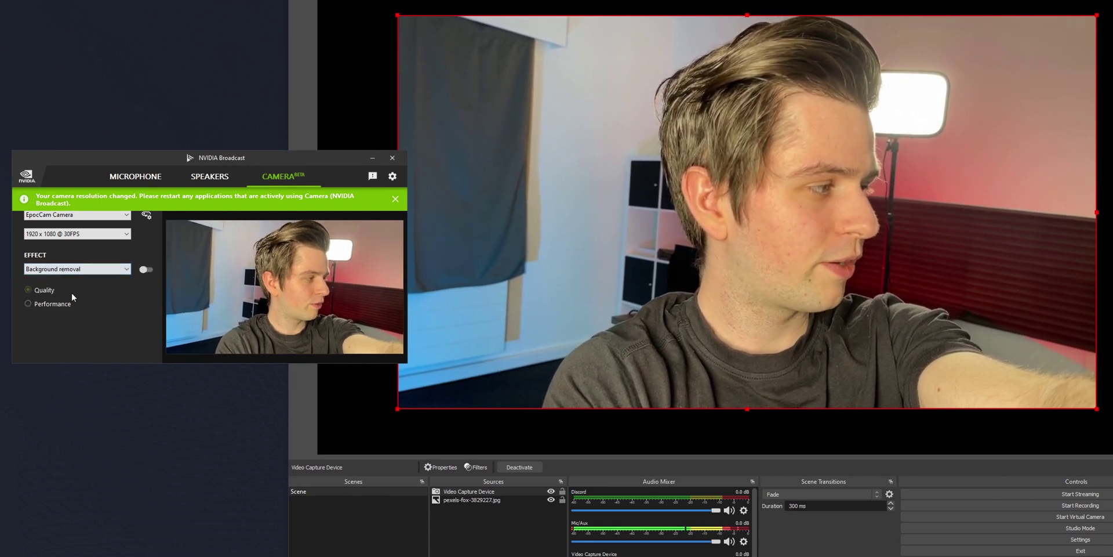
{"action": "left_click", "coordinate": [147, 269]}
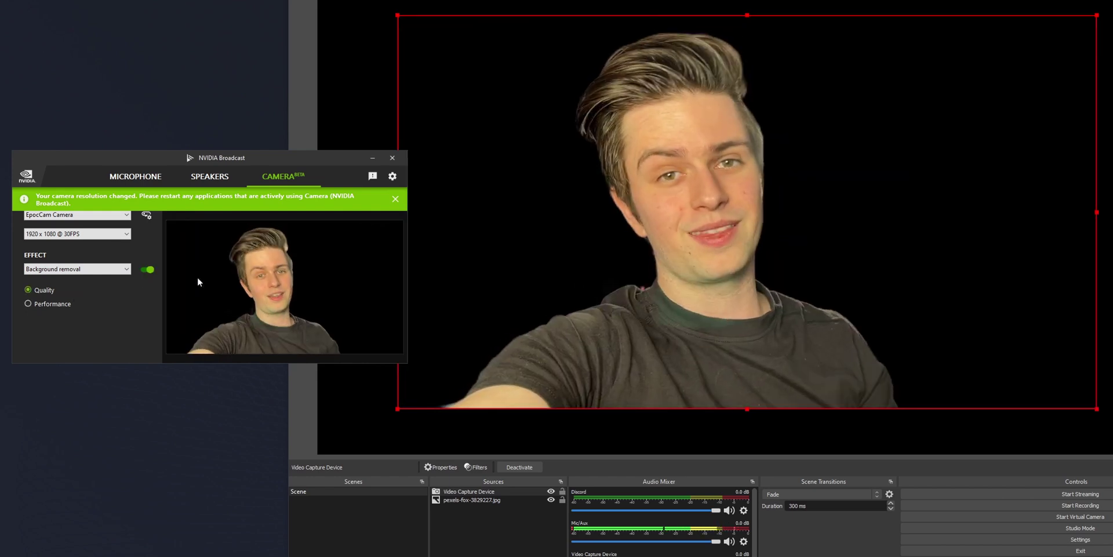
Shrink the webcam source in OBS and move it toward the lower left.
{"action": "left_click", "coordinate": [1088, 26]}
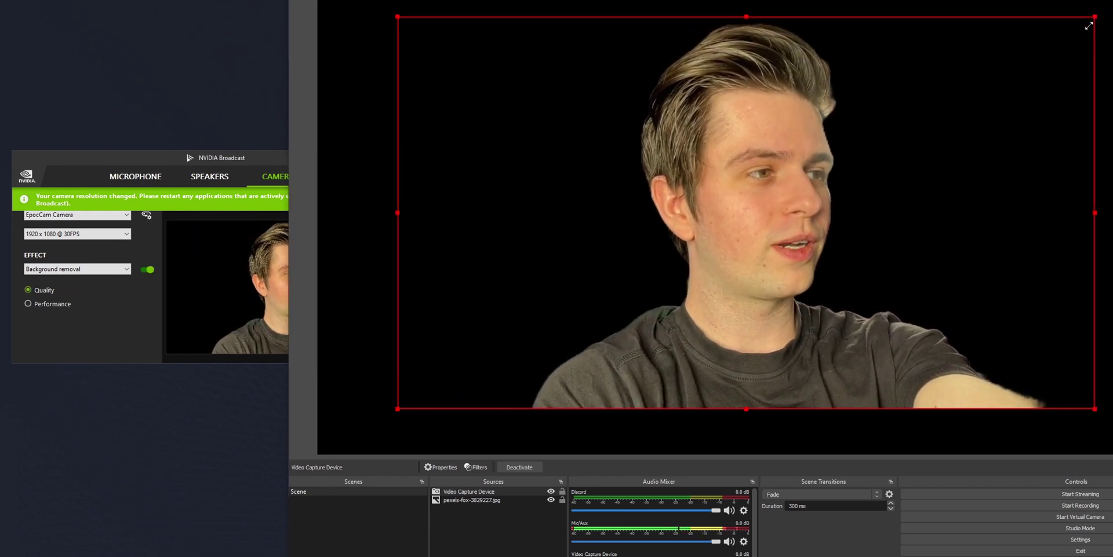
{"action": "left_click_drag", "start_coordinate": [1089, 26], "coordinate": [615, 287]}
{"action": "left_click_drag", "start_coordinate": [566, 321], "coordinate": [492, 350]}
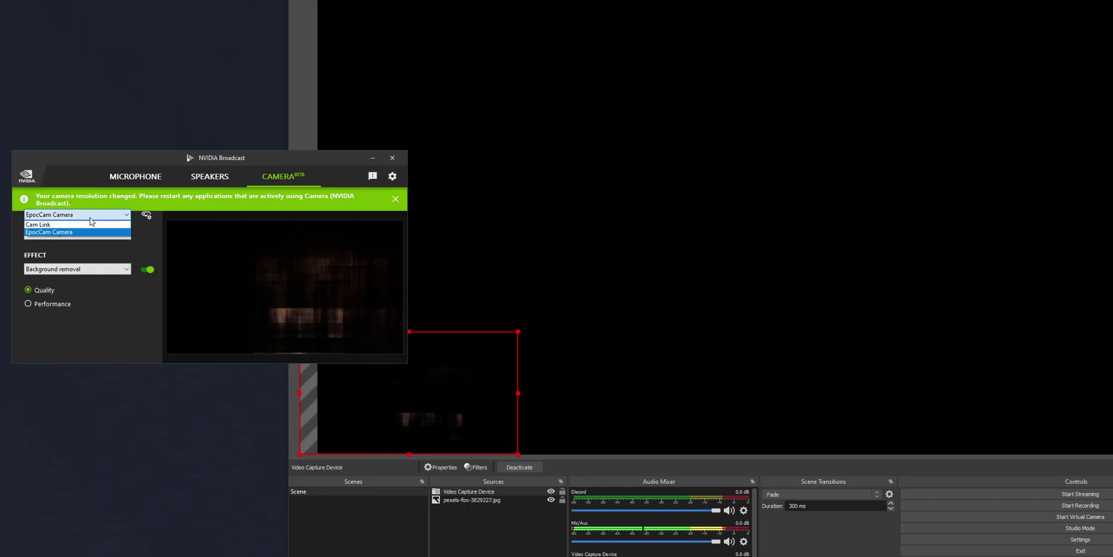
Set the camera source to Cam Link and switch Background removal off.
{"action": "left_click", "coordinate": [46, 224]}
{"action": "left_click", "coordinate": [805, 109]}
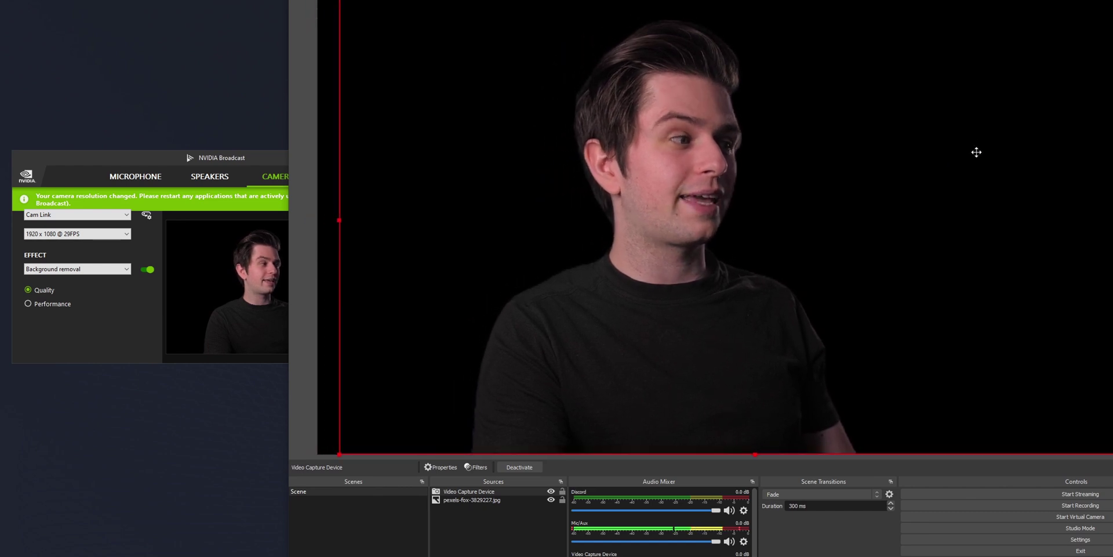
{"action": "left_click", "coordinate": [144, 270]}
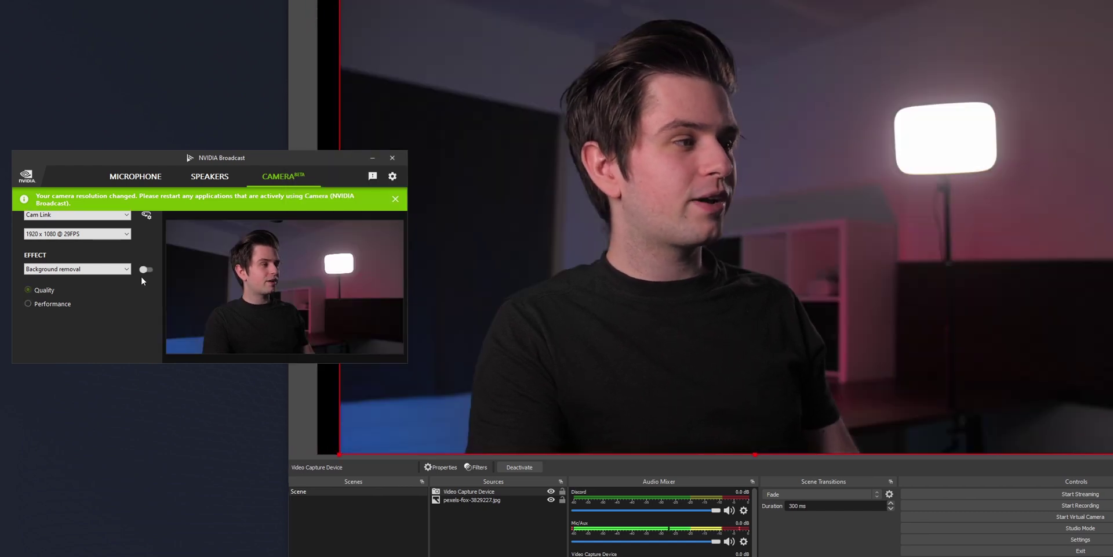